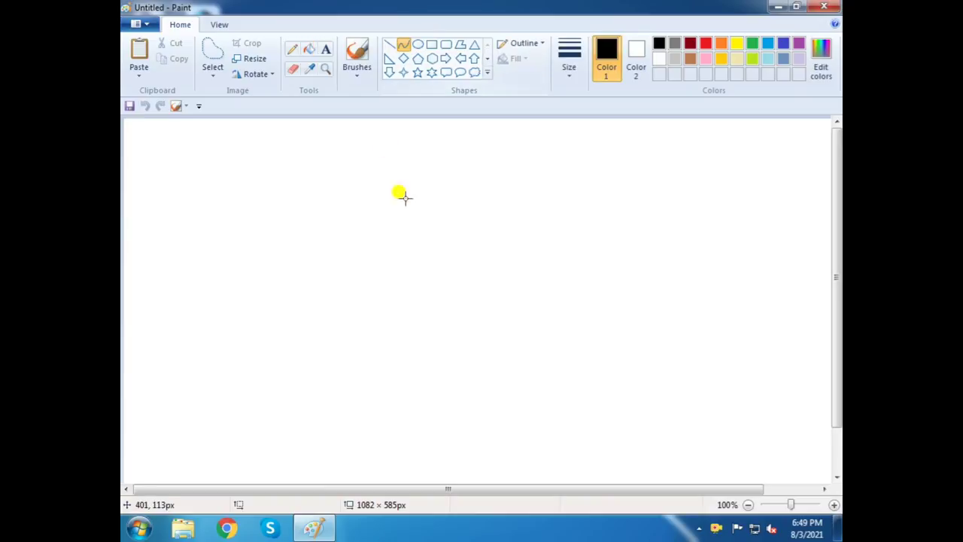
drag(432, 216, 379, 305)
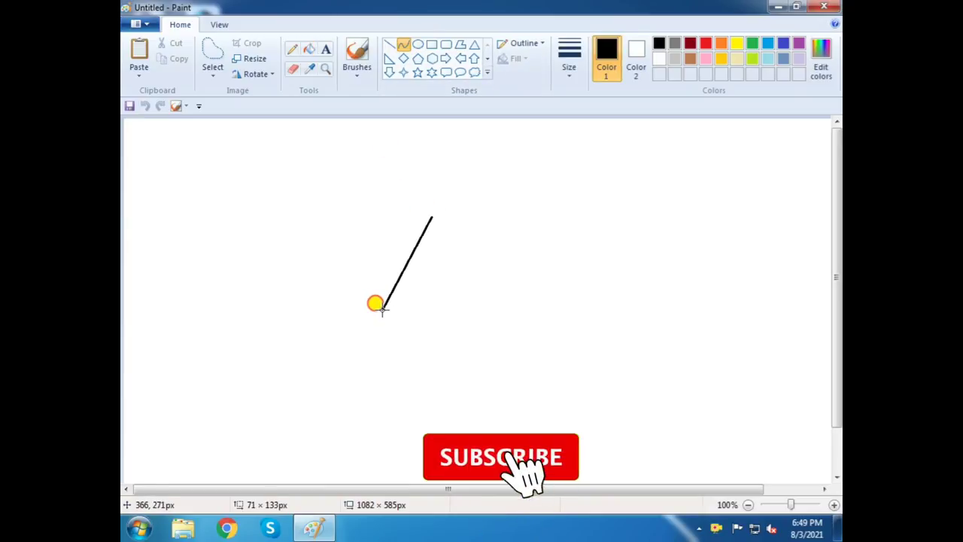
drag(386, 232, 344, 217)
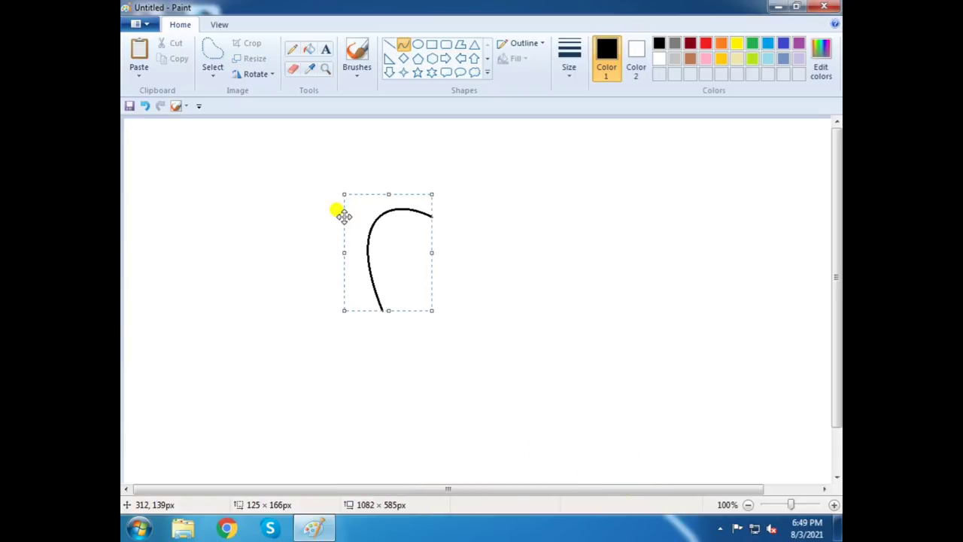
key(ctrl+z)
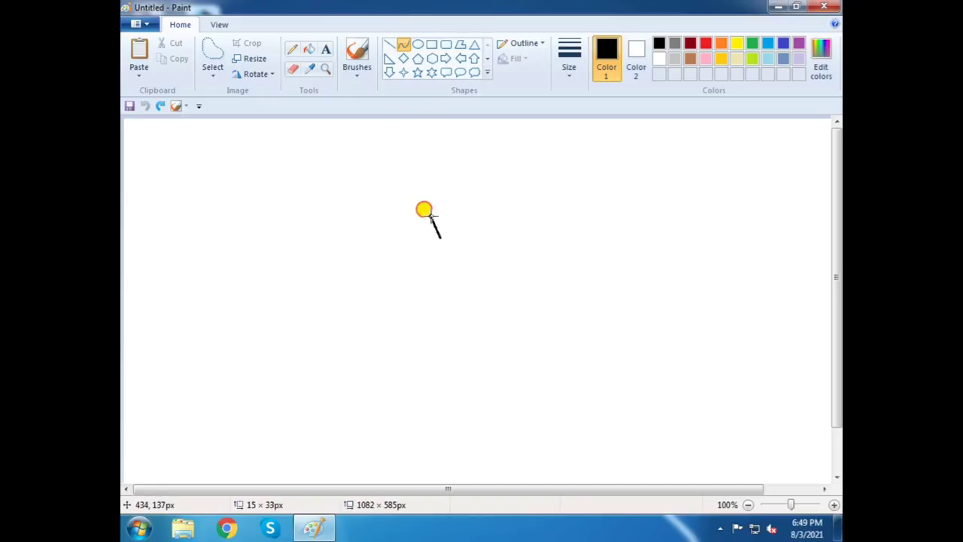
Draw a black arched curve near the canvas centre as the inner outline of the left half of the face.
drag(441, 238, 393, 308)
drag(411, 235, 367, 216)
click(319, 249)
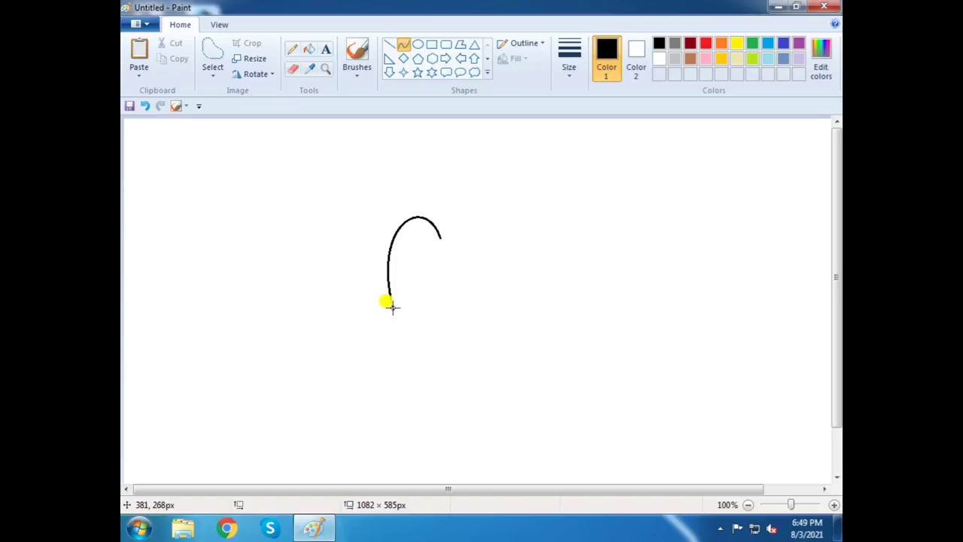
Draw a cheek curve from the lower end of the arch, bulging left and running down to the chin.
drag(388, 297, 416, 378)
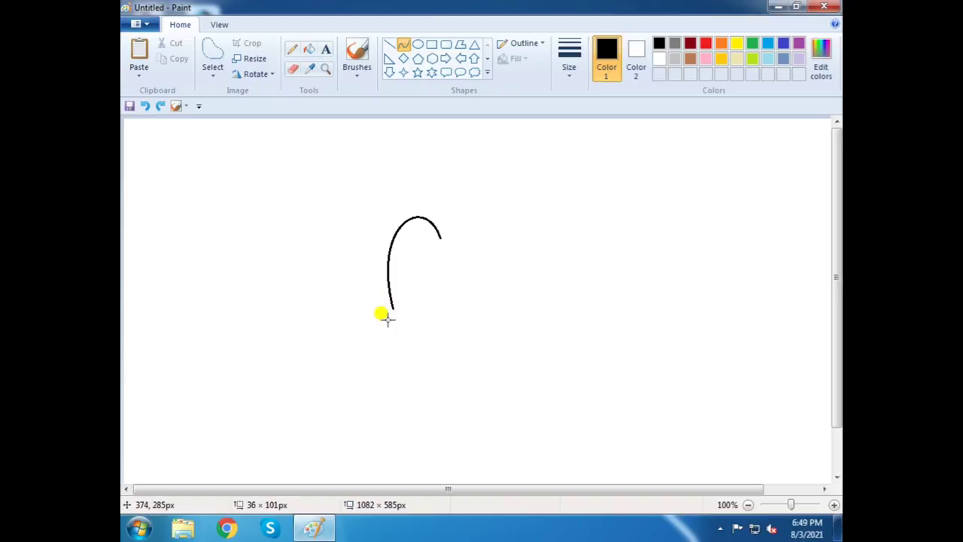
drag(394, 306, 427, 378)
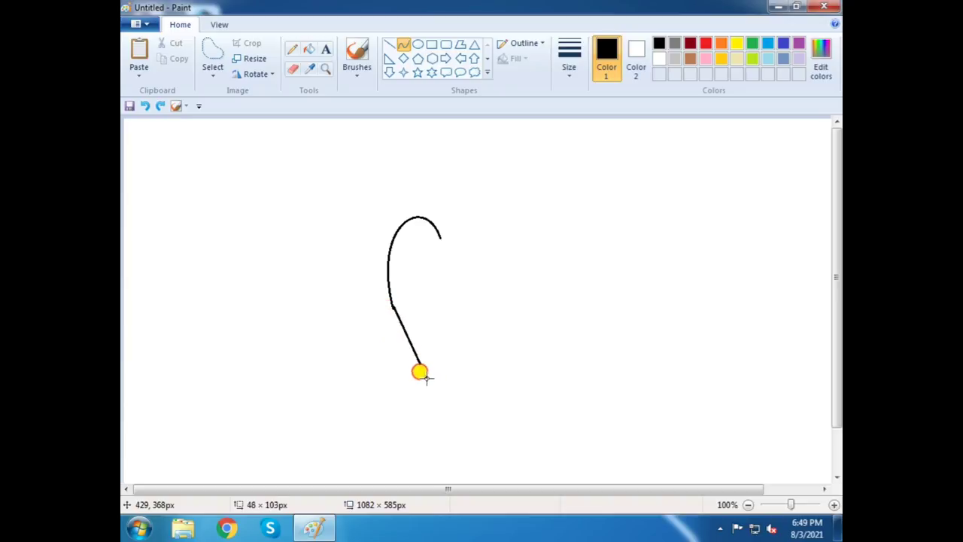
drag(392, 326, 323, 335)
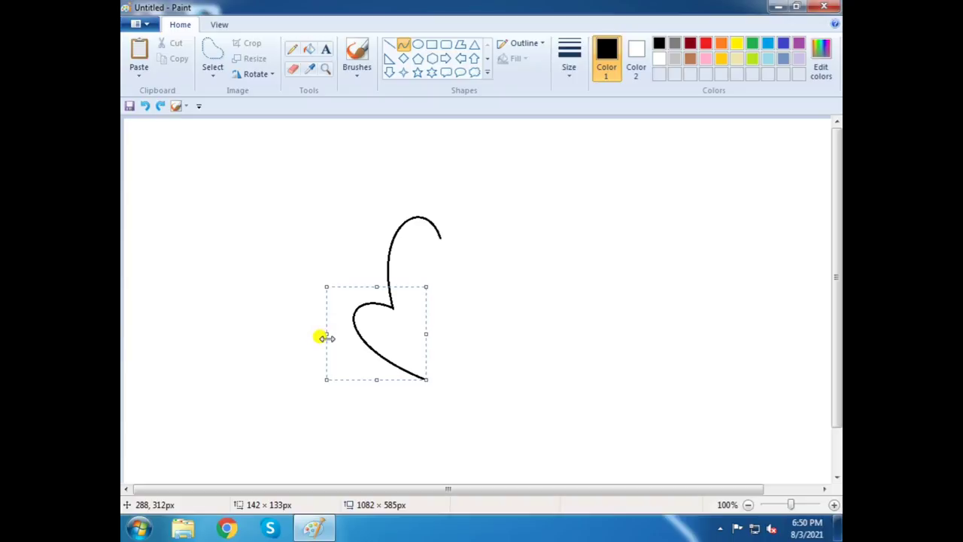
click(297, 296)
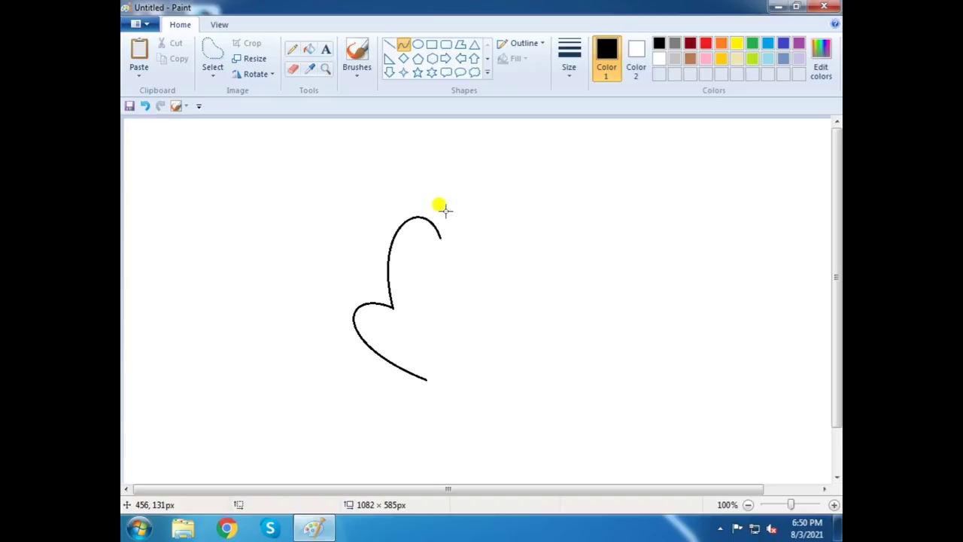
Draw an outer head curve about 129 × 176 px from above the inner arch down to the left cheek.
mouse_move(444, 210)
mouse_down()
mouse_move(418, 214)
mouse_move(339, 296)
mouse_move(354, 312)
mouse_up()
drag(407, 236, 359, 222)
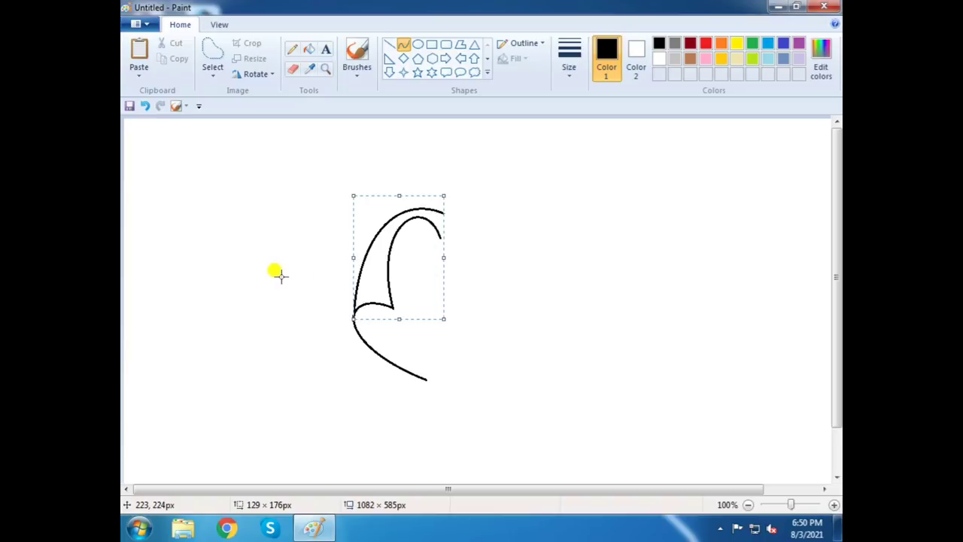
click(315, 275)
Draw a circle about 123 × 121 px as the left ear, overlapping the upper-left edge of the head.
click(418, 44)
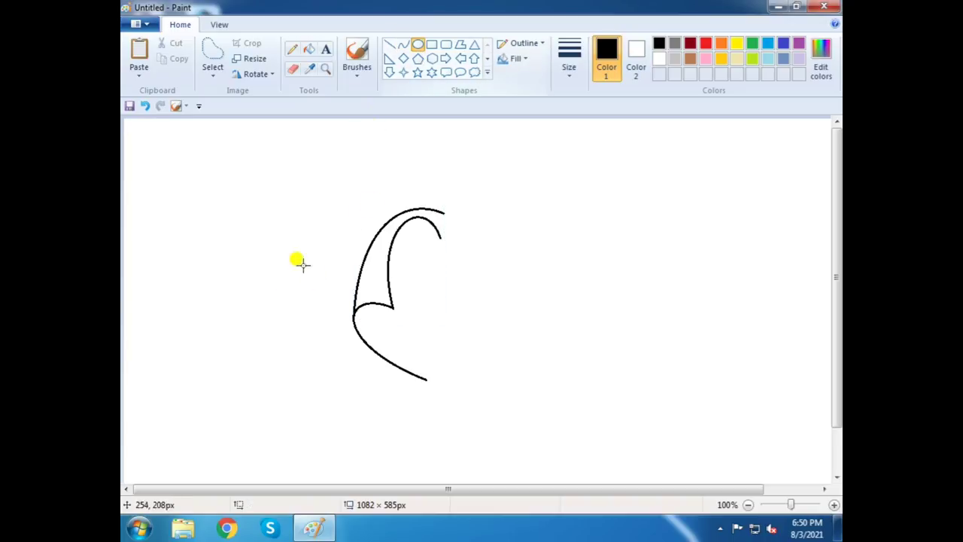
drag(296, 169, 377, 256)
mouse_move(357, 210)
mouse_down()
mouse_move(379, 221)
mouse_move(350, 210)
mouse_move(358, 205)
mouse_up()
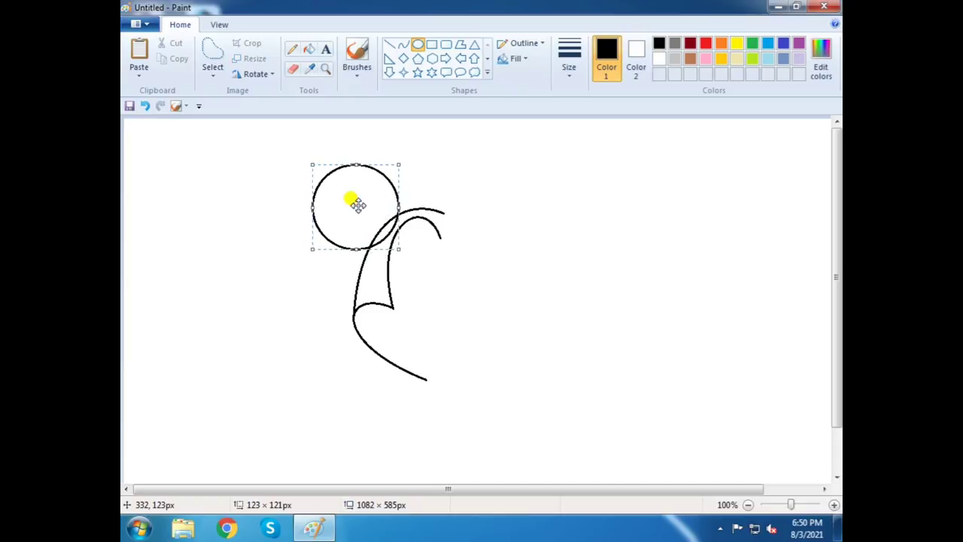
click(286, 260)
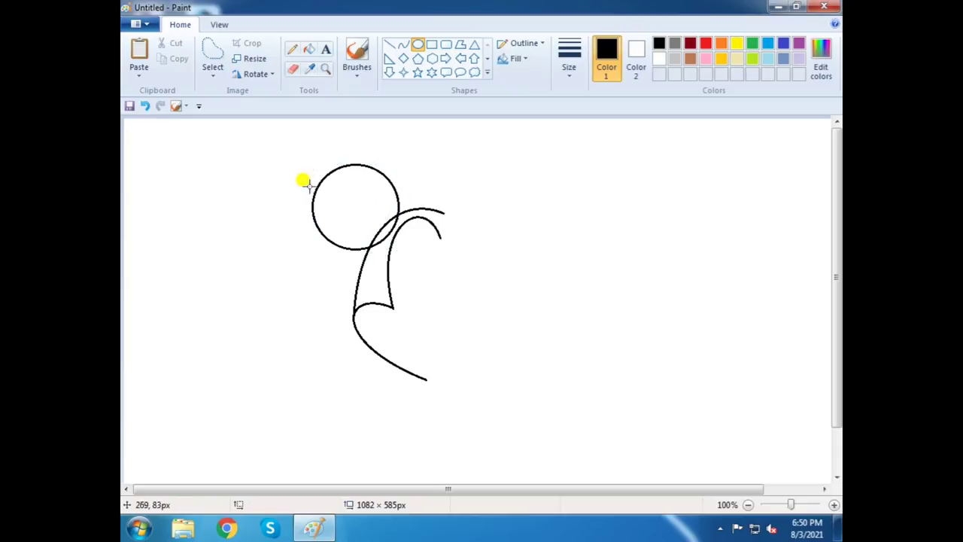
Copy the half face and ear with a rectangular selection and paste a duplicate.
drag(268, 130, 491, 415)
key(ctrl+z)
right_click(213, 57)
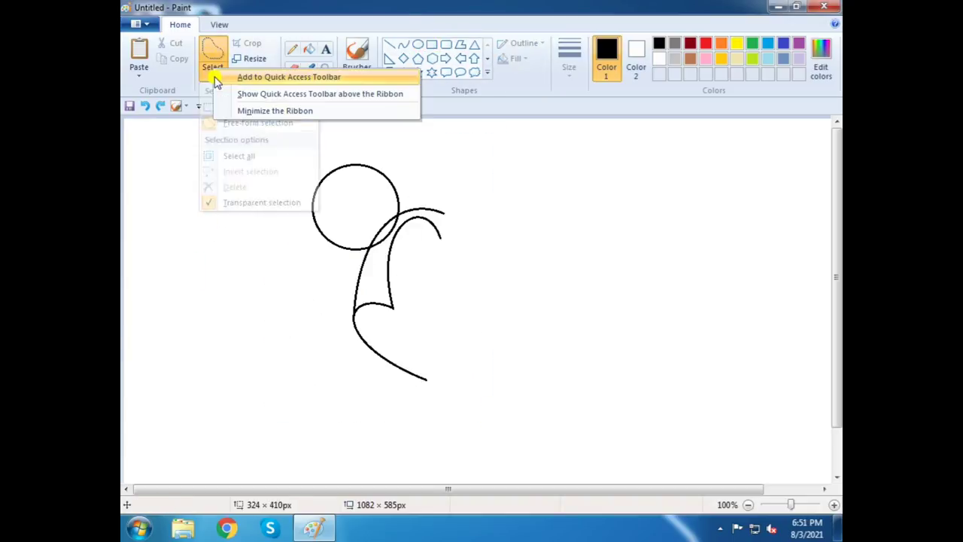
click(213, 74)
click(241, 105)
drag(277, 148, 503, 440)
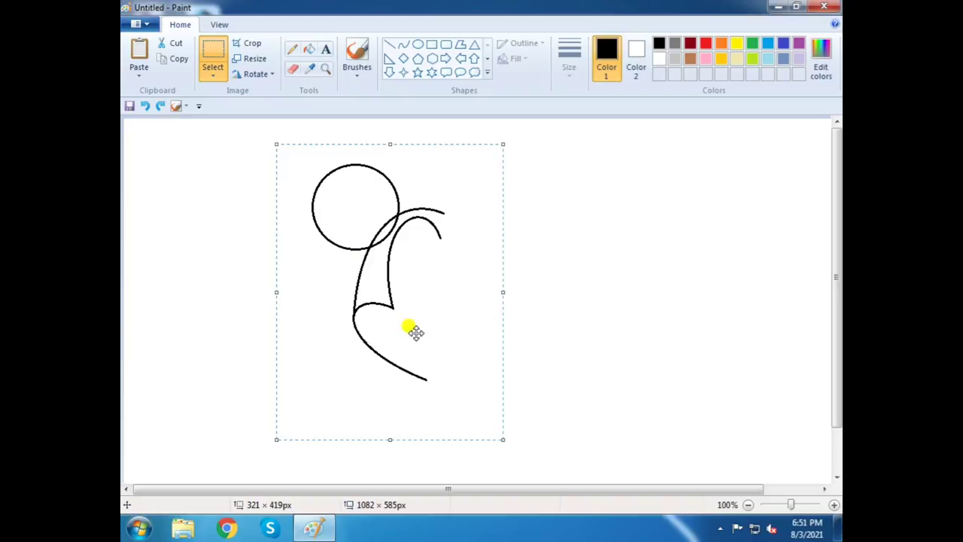
click(179, 59)
click(139, 56)
Flip the pasted half face horizontally and align it with the original to form the right side of the head.
drag(188, 183, 399, 238)
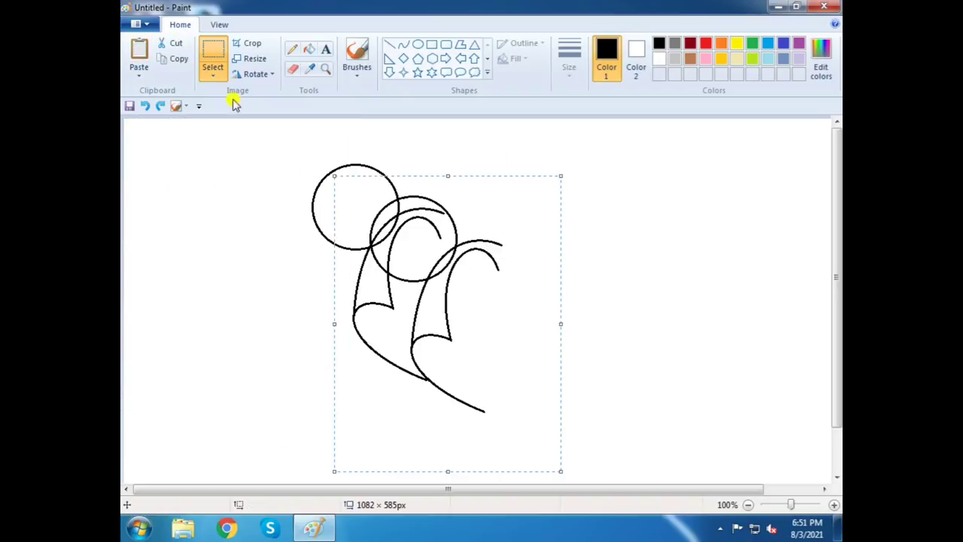
click(253, 74)
click(278, 153)
drag(482, 331, 502, 296)
click(243, 323)
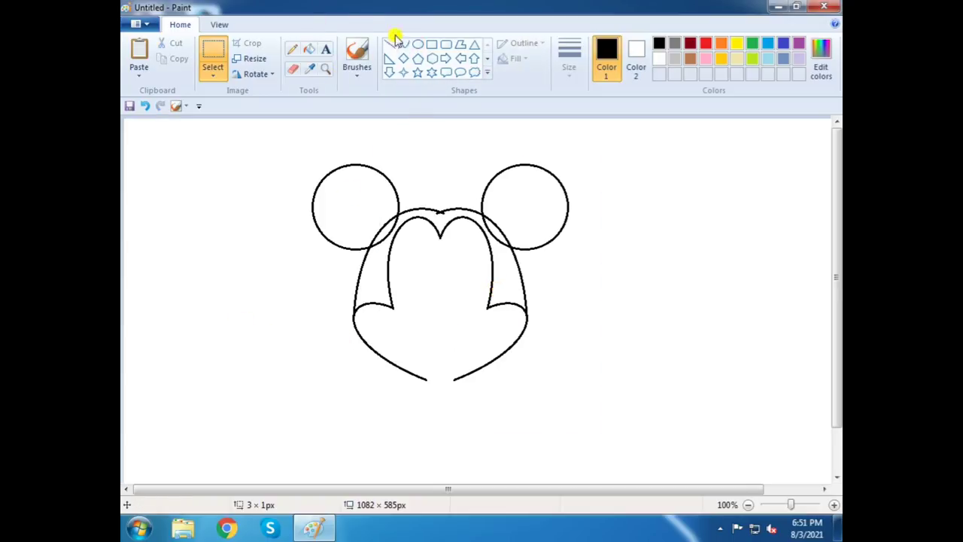
click(418, 44)
drag(180, 232, 211, 310)
click(214, 66)
drag(157, 173, 221, 366)
drag(197, 290, 458, 279)
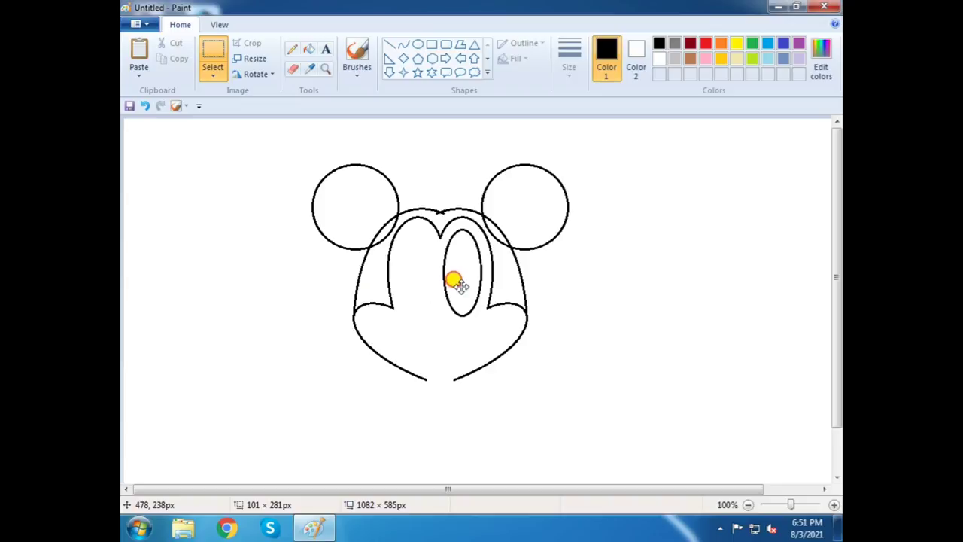
key(ctrl+z)
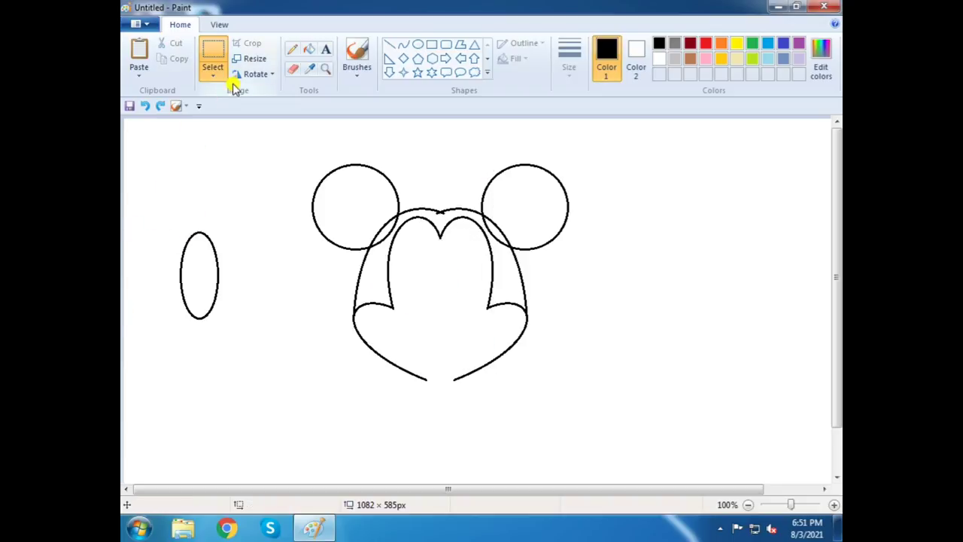
key(ctrl+z)
drag(156, 165, 189, 241)
Draw a narrow upright eye ellipse about 44 × 119 px left of the head and shift it slightly right.
click(418, 45)
drag(156, 201, 191, 285)
drag(185, 247, 181, 248)
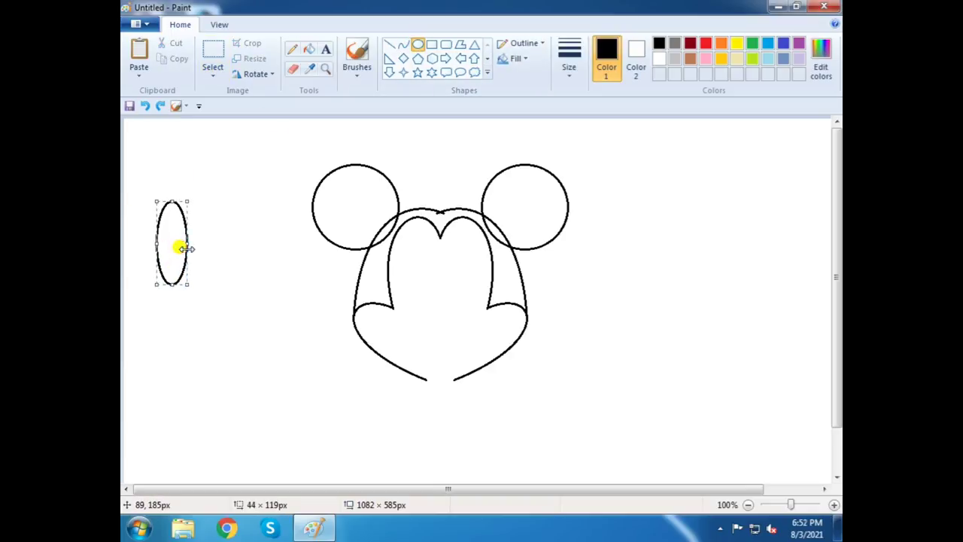
click(213, 60)
drag(129, 166, 249, 314)
drag(168, 251, 192, 248)
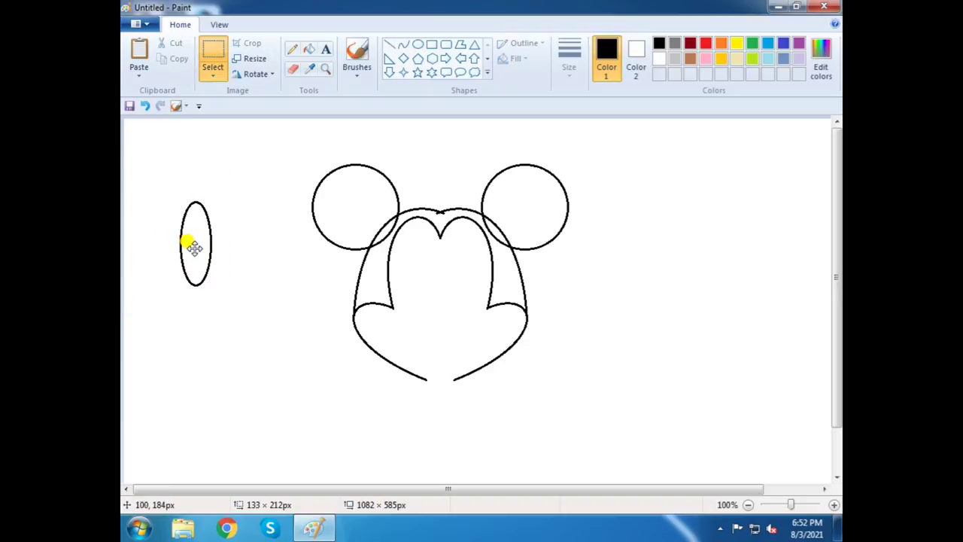
Duplicate the plain eye ellipse and place the copy just to its right.
click(174, 59)
click(138, 54)
drag(158, 159, 236, 232)
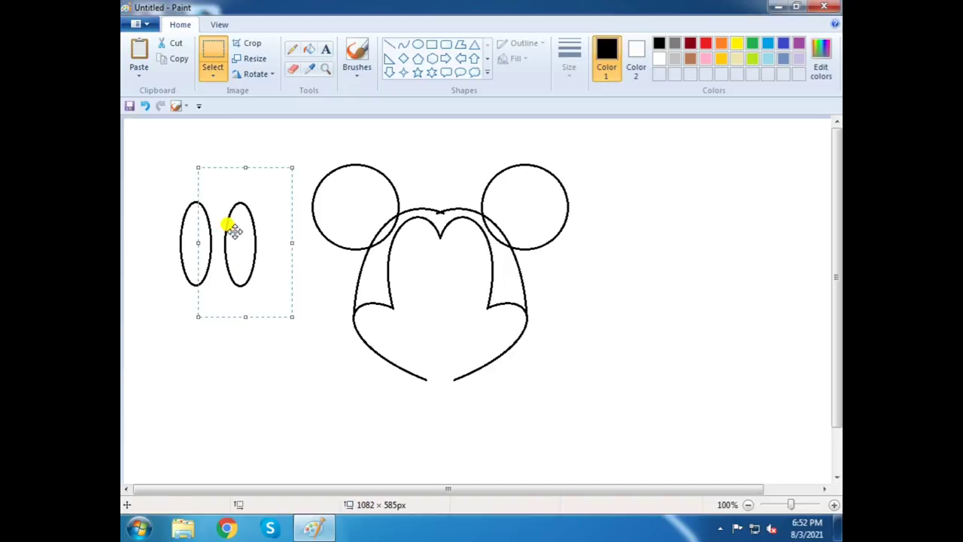
click(137, 316)
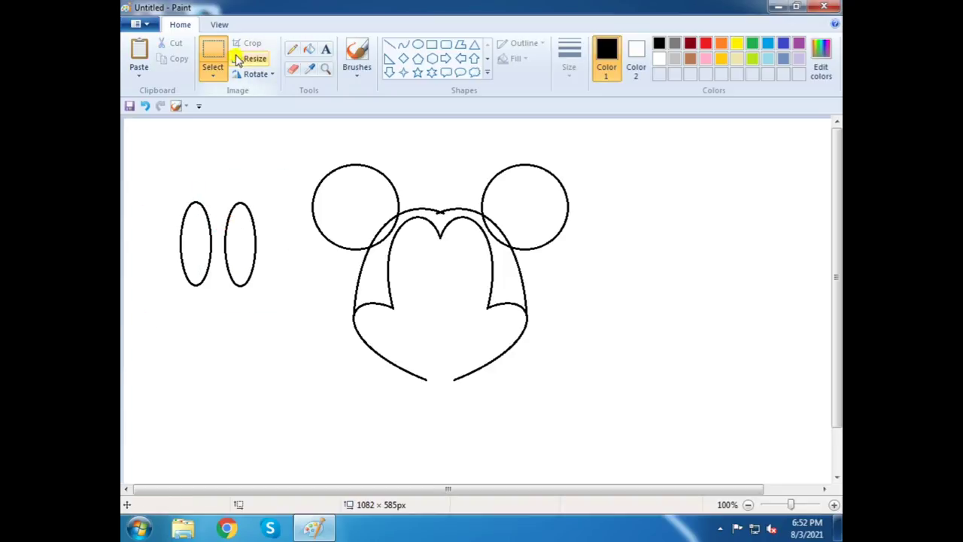
Draw a curved pupil line across the lower part of the left eye ellipse.
click(405, 46)
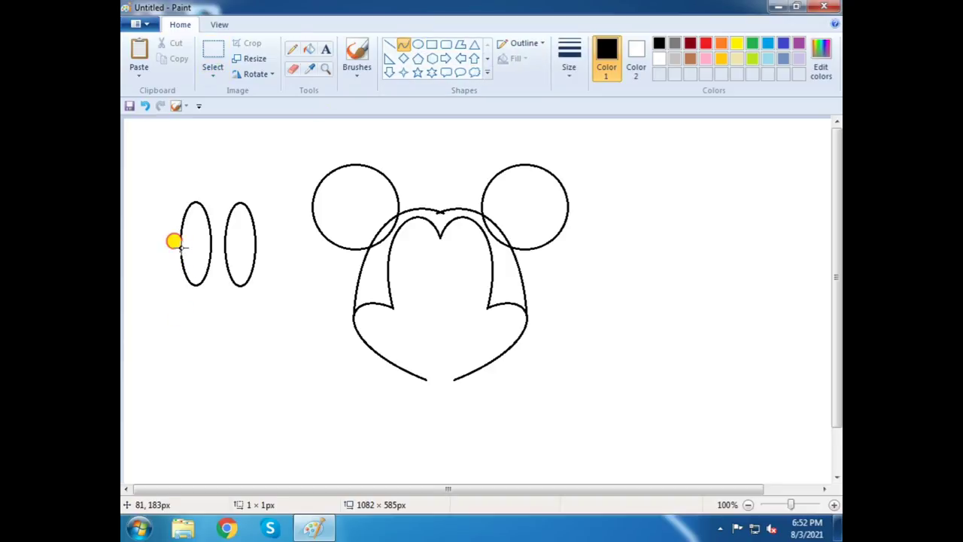
mouse_move(182, 247)
mouse_down()
mouse_move(206, 272)
mouse_move(186, 242)
mouse_move(203, 253)
mouse_up()
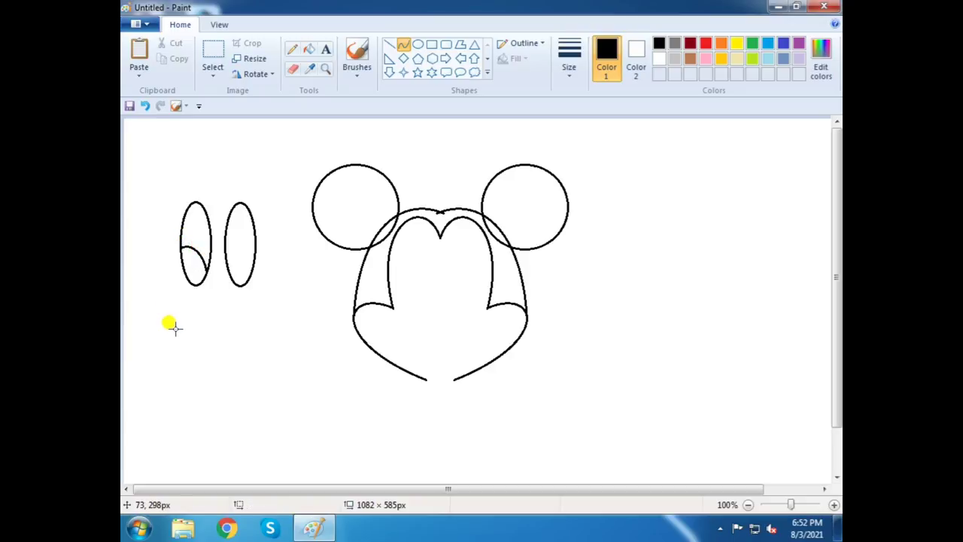
Select the plain right eye ellipse without a pupil line and cut it from the canvas.
click(212, 56)
drag(207, 150, 272, 321)
click(272, 321)
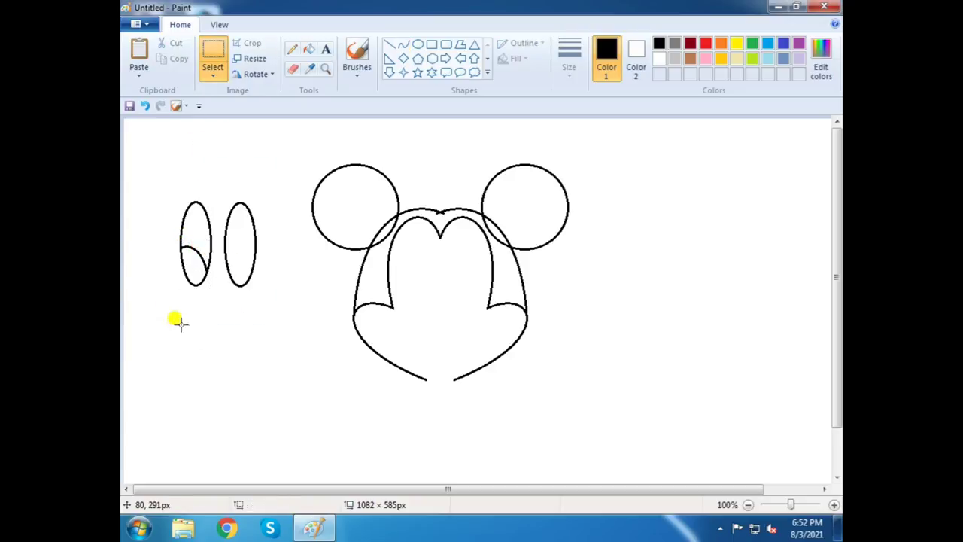
mouse_move(225, 173)
mouse_down()
mouse_move(224, 267)
mouse_move(259, 307)
mouse_up()
click(198, 332)
drag(214, 179, 283, 328)
click(172, 43)
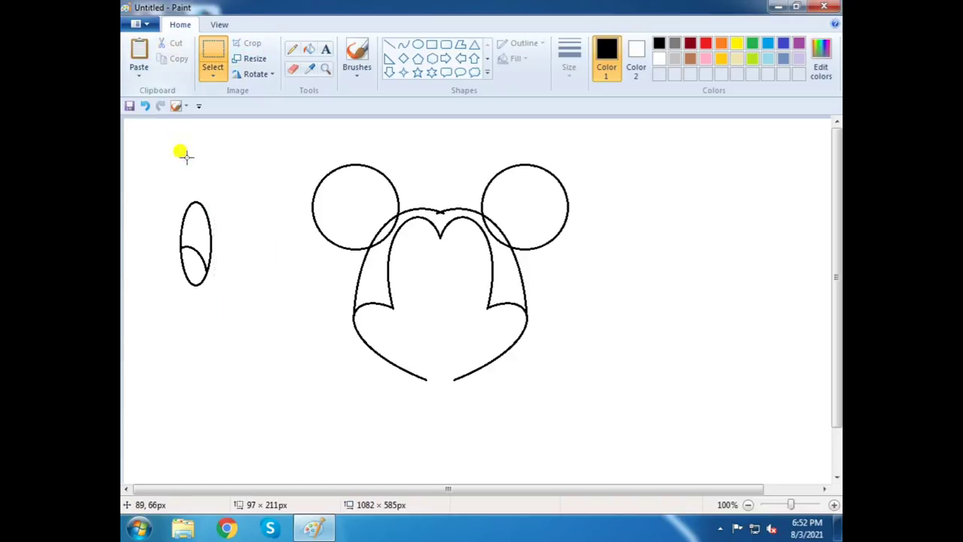
Copy the eye with its pupil line and place the pasted duplicate just to its right.
drag(155, 172, 234, 304)
click(169, 66)
key(ctrl+v)
drag(151, 167, 233, 250)
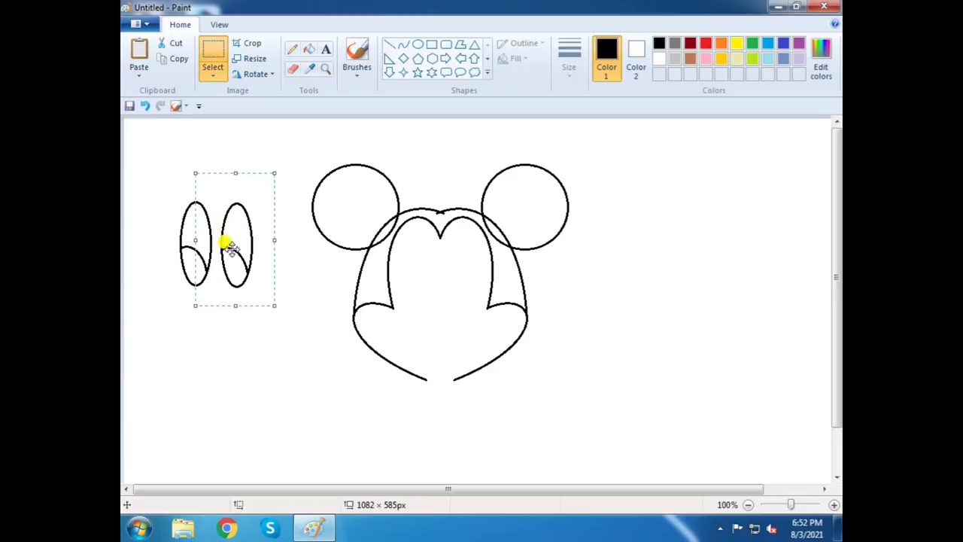
Move both eyes together into the face, one under each inner arch.
drag(161, 174, 275, 329)
drag(206, 239, 439, 275)
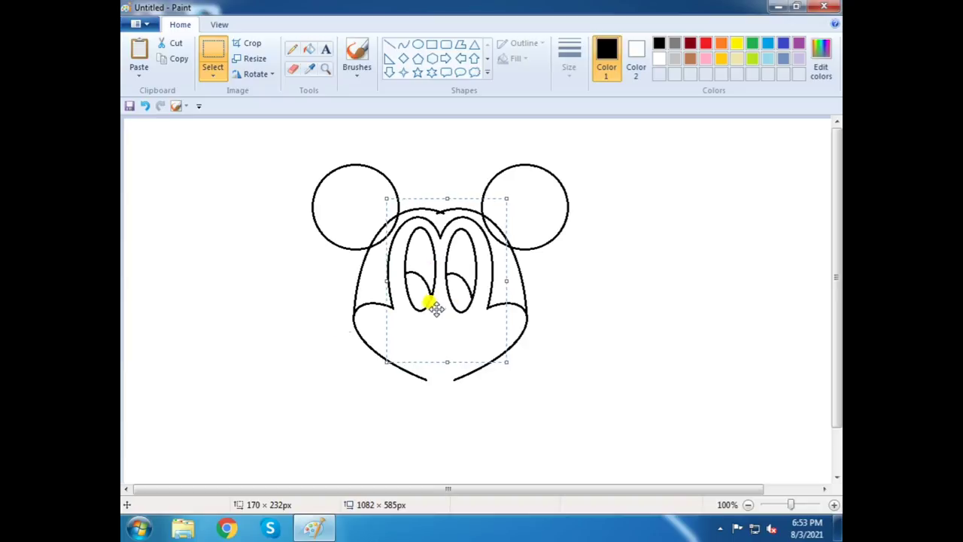
click(308, 259)
Draw a shallow arched curve about 71 × 17 px beneath the eyes and a flat ellipse below it as the nose.
click(404, 44)
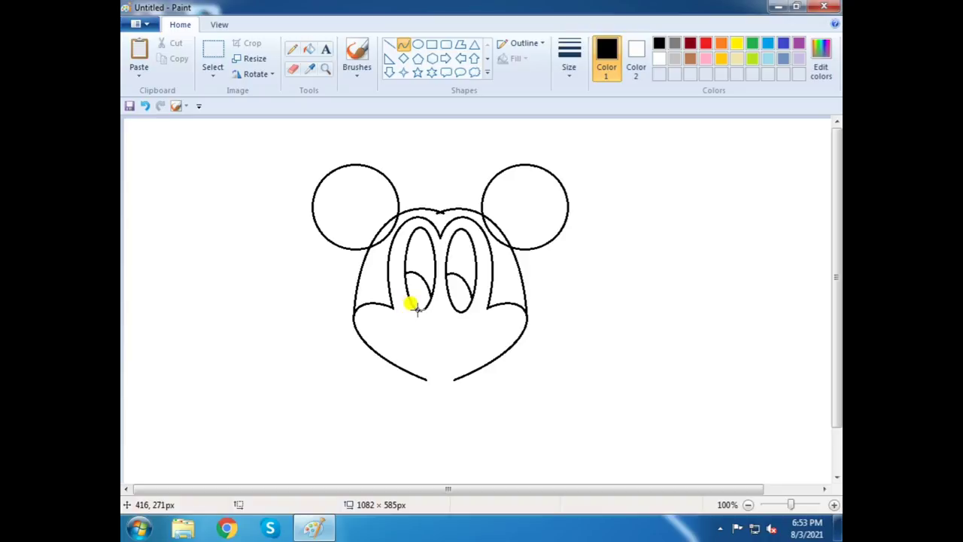
drag(414, 313, 440, 289)
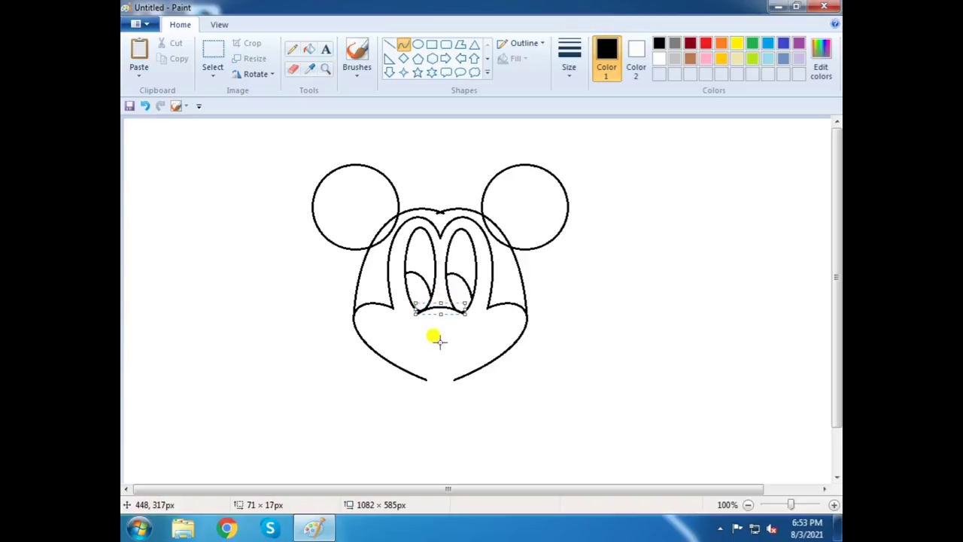
click(418, 44)
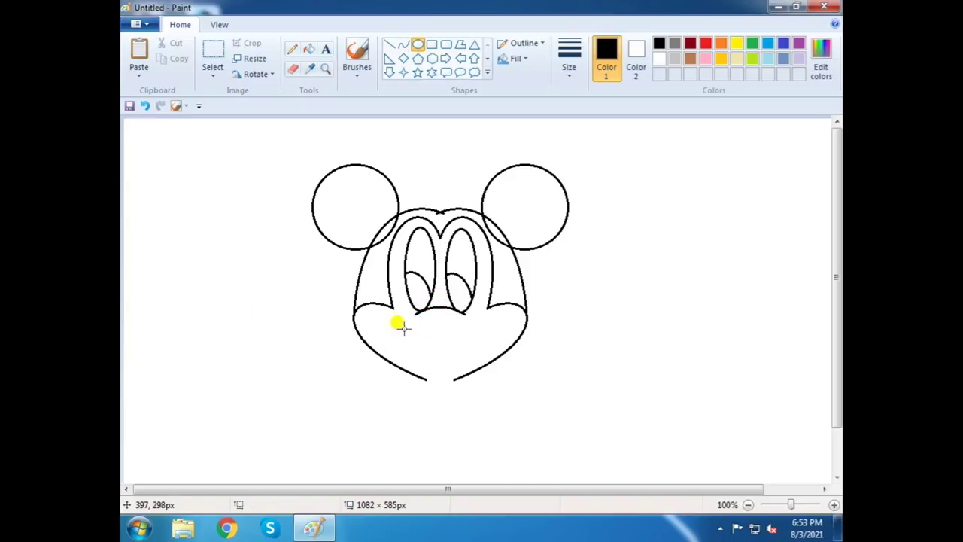
mouse_move(403, 326)
mouse_down()
mouse_move(468, 347)
mouse_move(443, 326)
mouse_up()
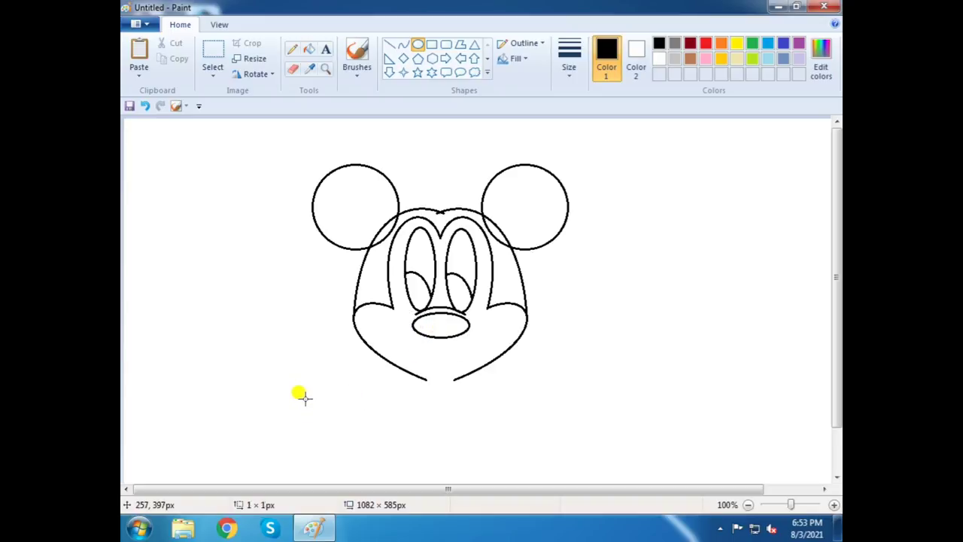
click(404, 44)
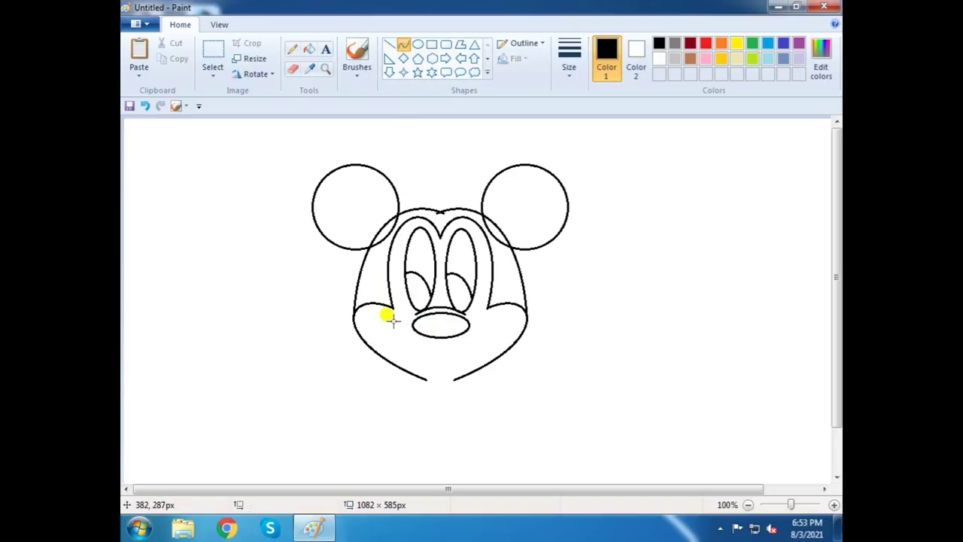
drag(393, 322, 506, 321)
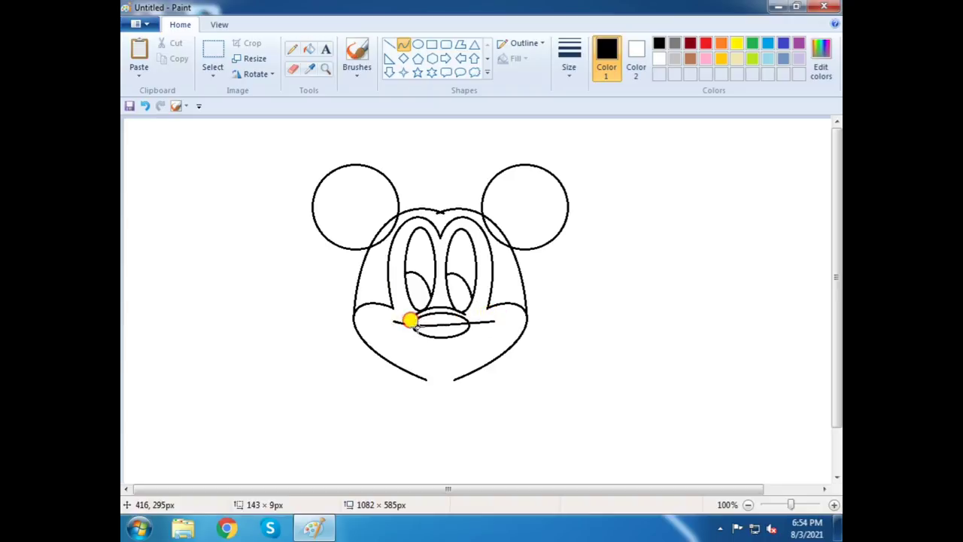
drag(409, 318, 449, 368)
key(ctrl+z)
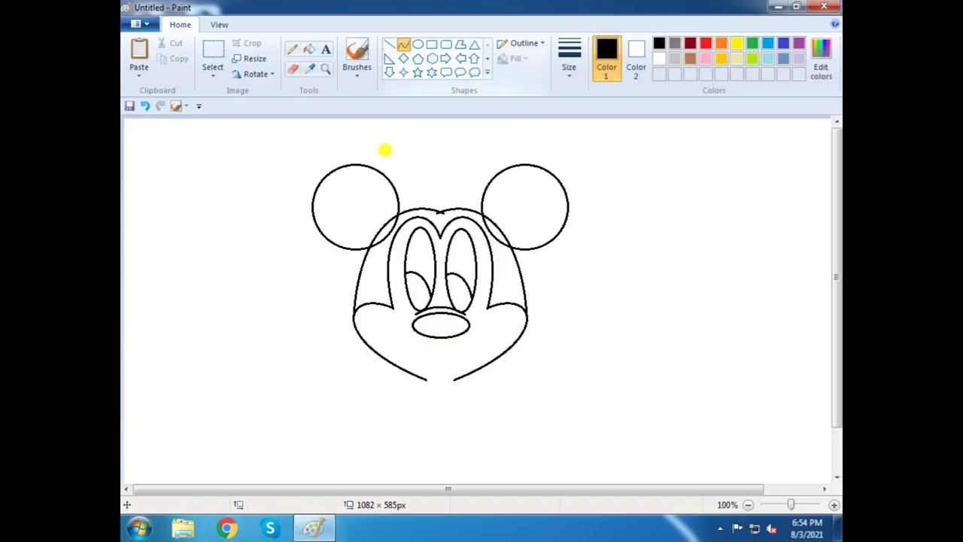
Draw a wide smile curve about 159 × 67 px below the nose and nudge it up and left until centred on the face.
drag(392, 329, 502, 335)
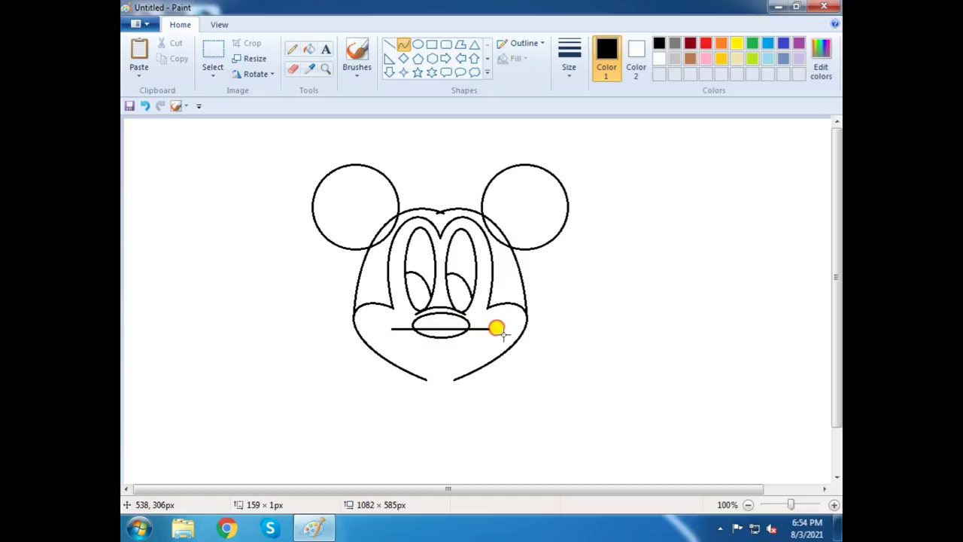
drag(422, 343, 457, 374)
key(Up)
key(Up)
key(Up)
key(Up)
key(Up)
key(Up)
key(Up)
key(Up)
key(Up)
key(Up)
key(Up)
key(Left)
key(Left)
key(Left)
key(Left)
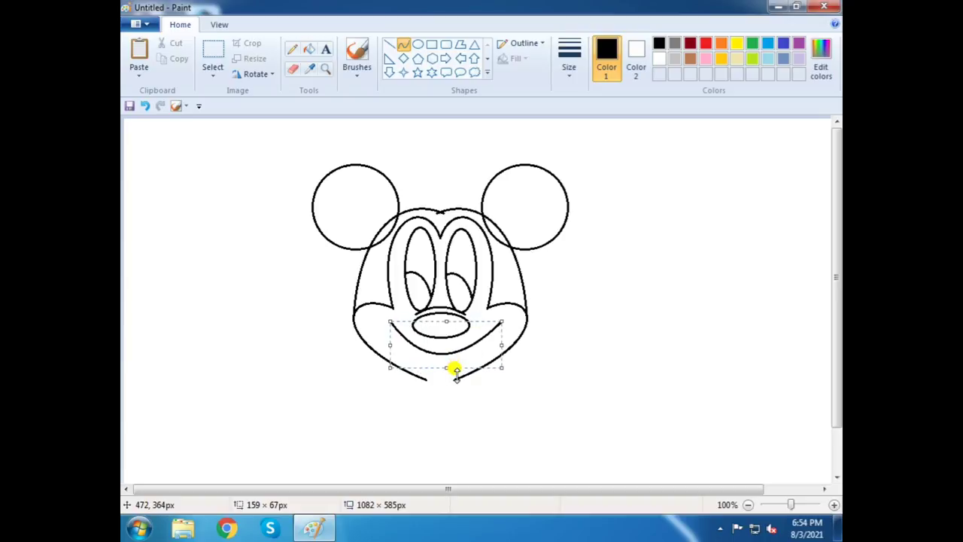
key(Up)
key(Up)
key(Up)
key(Up)
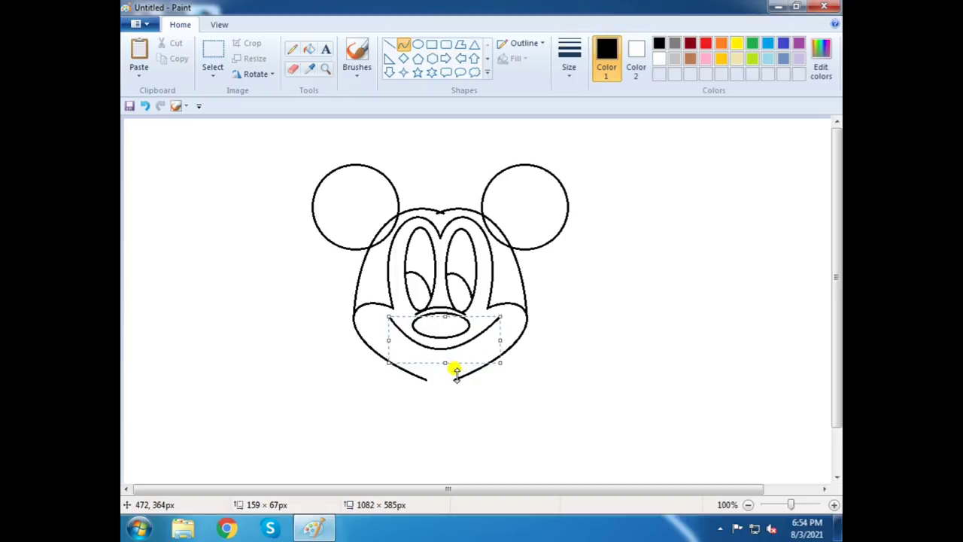
key(Up)
key(Left)
key(Up)
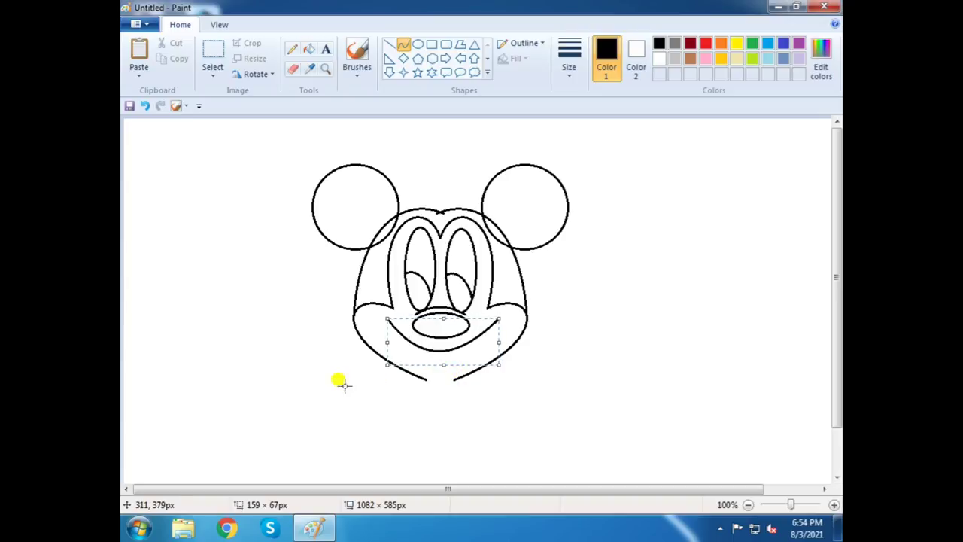
click(309, 373)
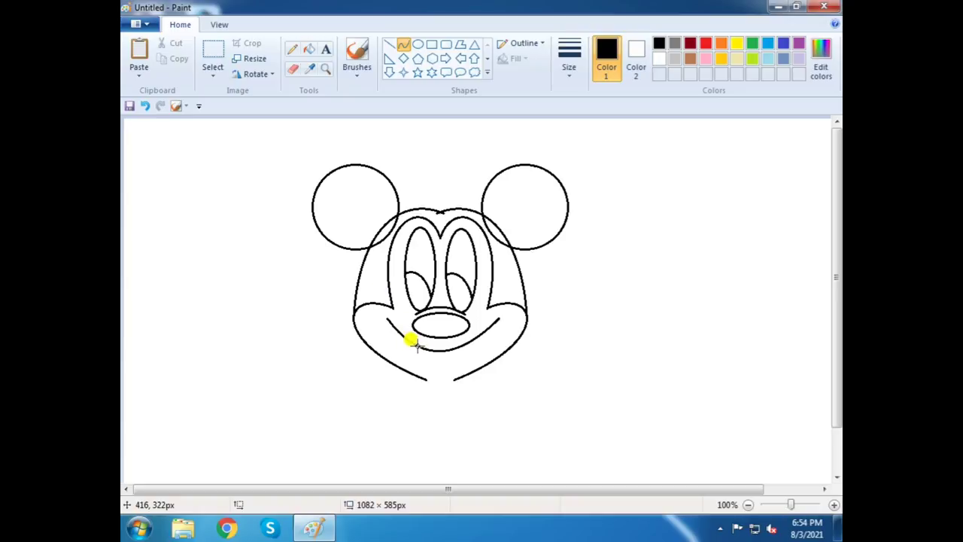
Draw a deep U-shaped curve about 68 × 66 px below the smile as the open mouth and shift it slightly left.
drag(414, 345, 445, 390)
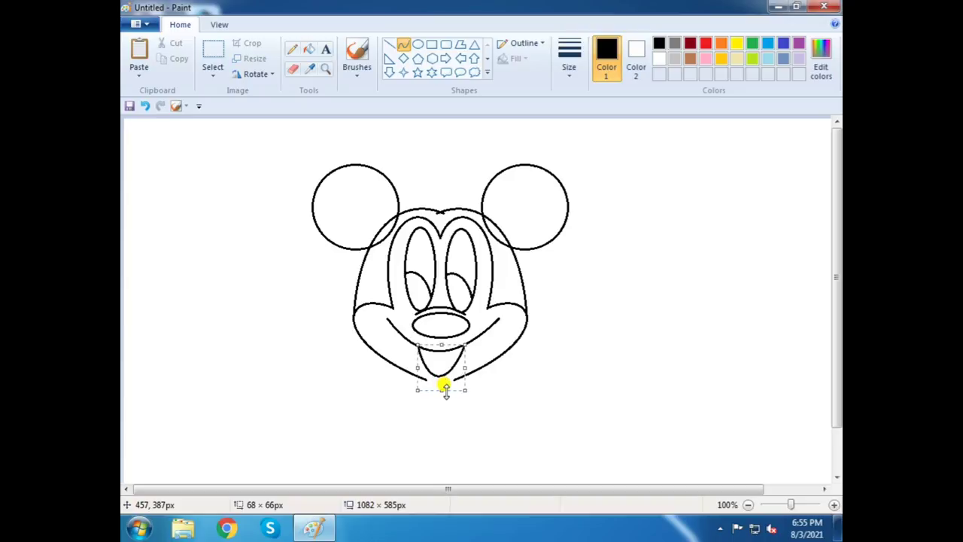
drag(449, 389, 448, 389)
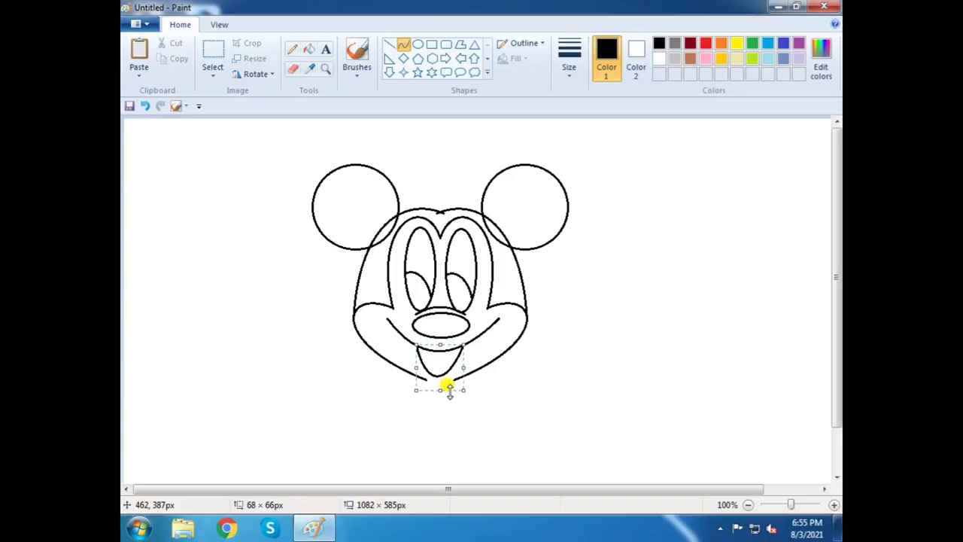
click(380, 403)
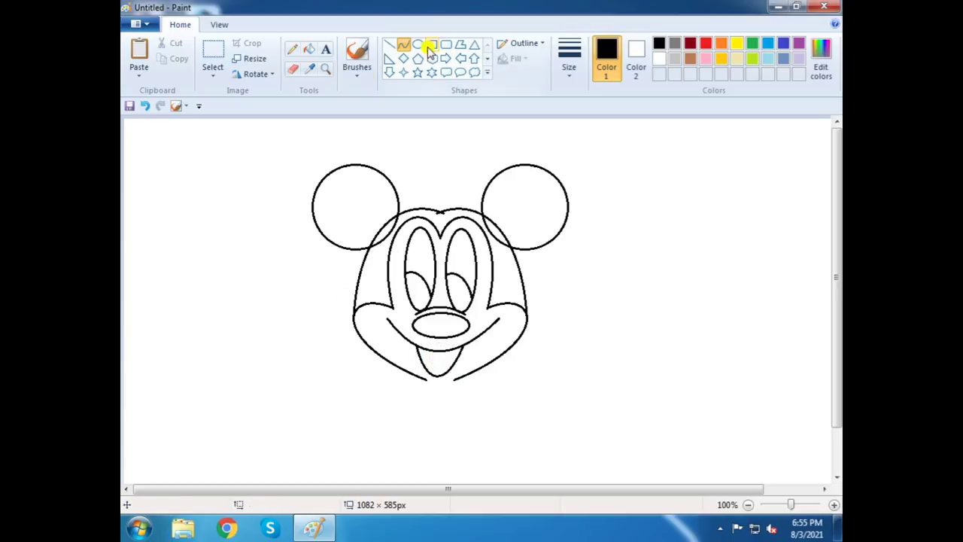
Draw a small heart in the mouth as the tongue, and erase its parts outside the mouth plus the lower ends of the jaw lines.
click(487, 72)
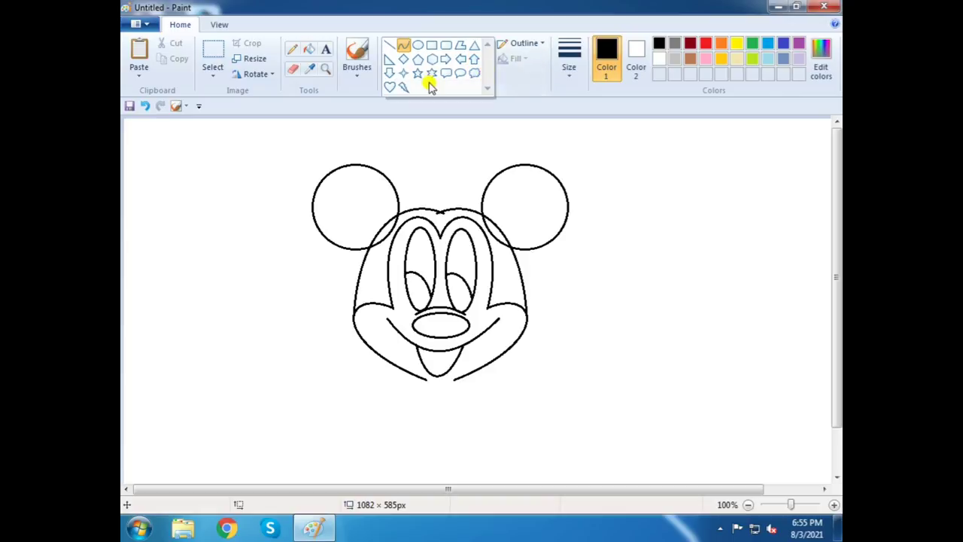
click(391, 89)
mouse_move(426, 363)
mouse_down()
mouse_move(461, 410)
mouse_move(432, 373)
mouse_up()
click(388, 405)
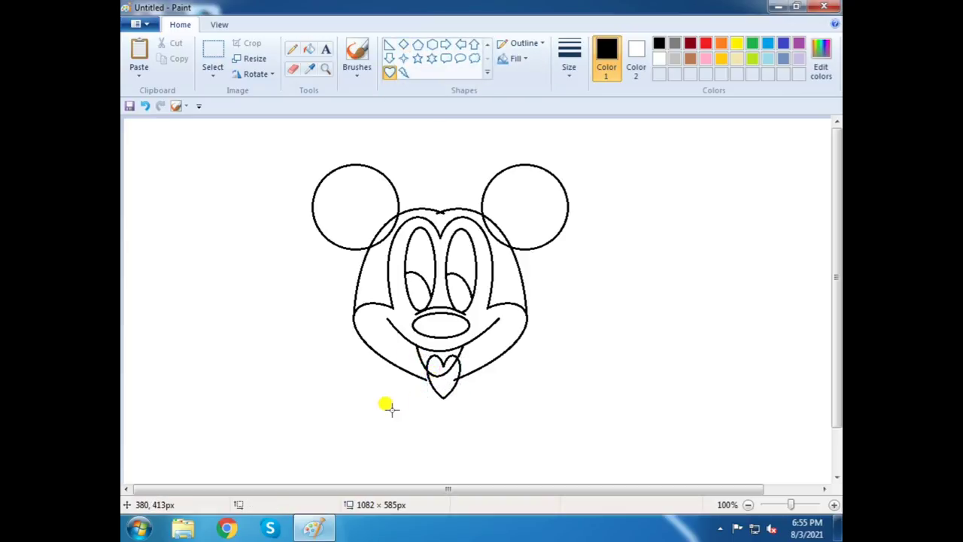
click(293, 69)
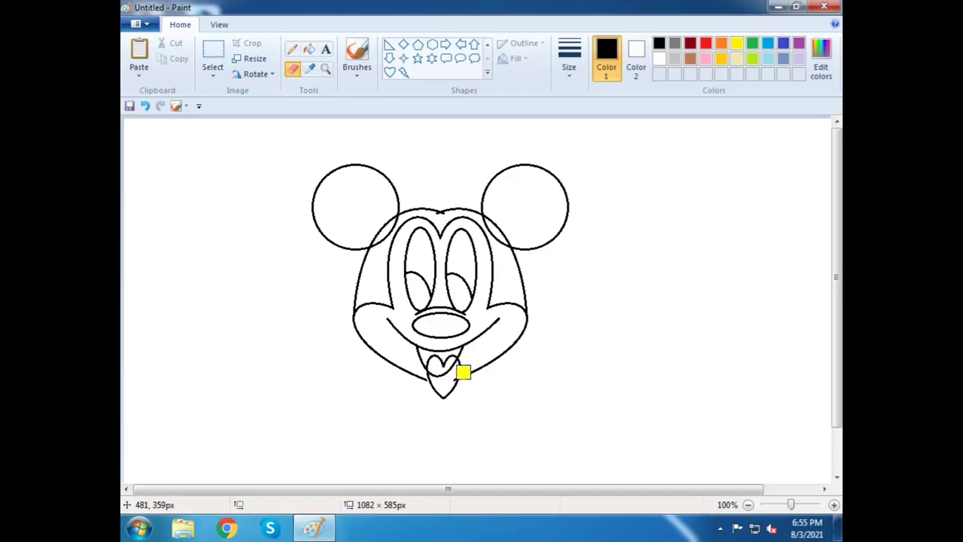
mouse_move(463, 372)
mouse_down()
mouse_move(443, 391)
mouse_move(430, 390)
mouse_up()
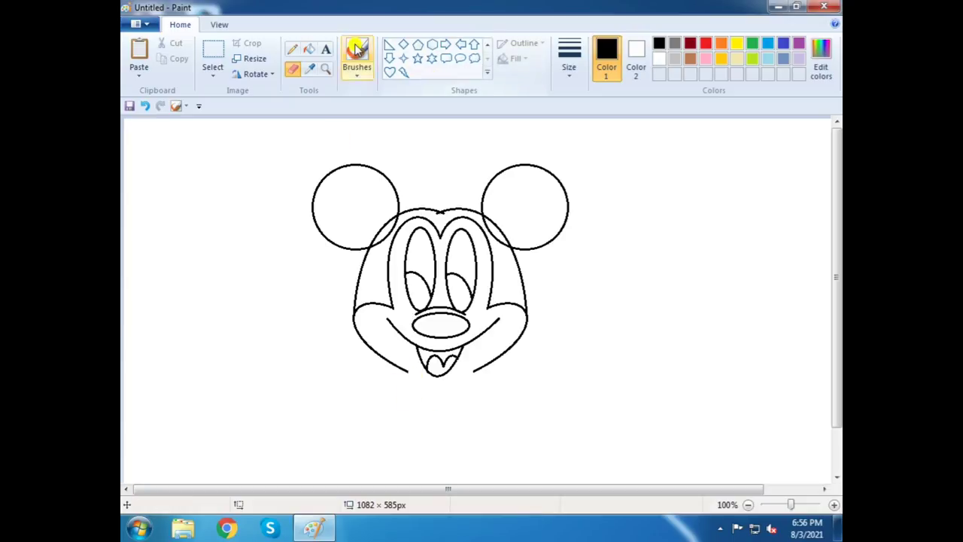
Draw a curved chin below the mouth that joins the ends of the two jaw lines.
click(487, 43)
click(400, 43)
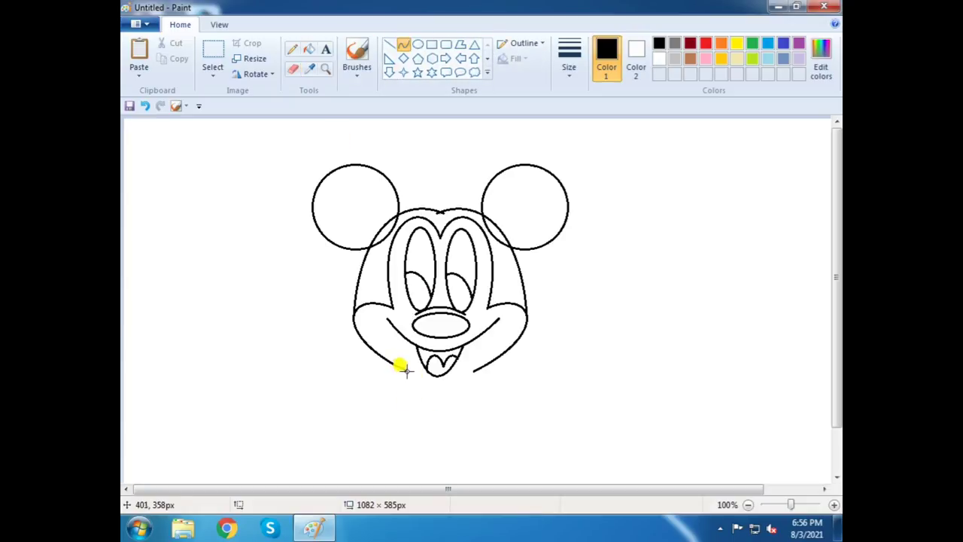
mouse_move(406, 370)
mouse_down()
mouse_move(474, 368)
mouse_move(418, 371)
mouse_move(433, 411)
mouse_move(464, 421)
mouse_move(442, 422)
mouse_move(446, 407)
mouse_up()
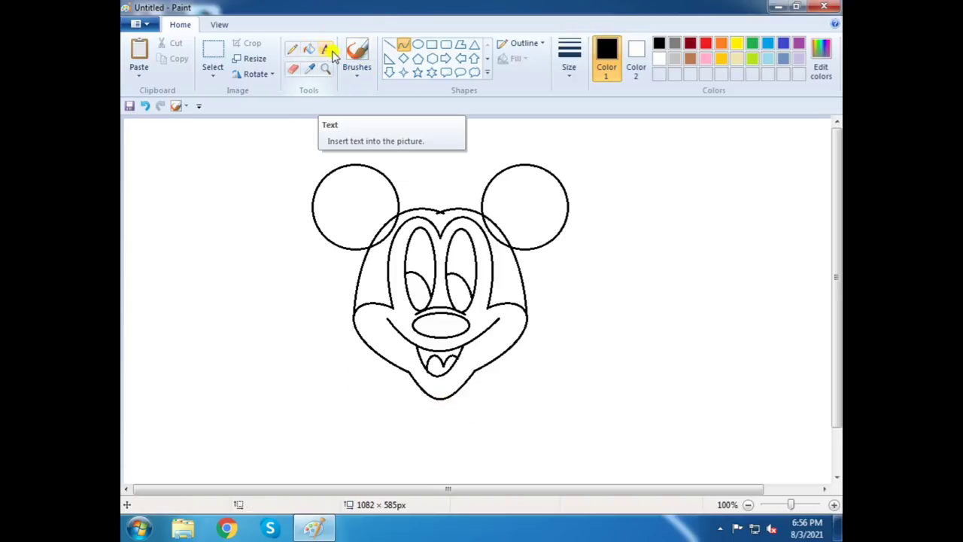
Erase the left head outline between ear and cheek and redraw it further inward as a curve about 49 × 130 px.
click(292, 70)
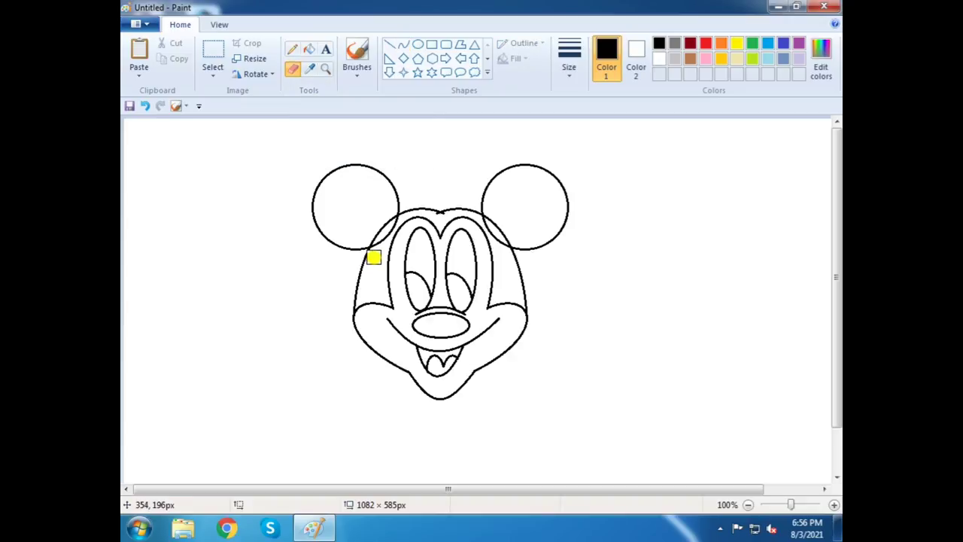
mouse_move(370, 259)
mouse_down()
mouse_move(346, 307)
mouse_move(369, 254)
mouse_up()
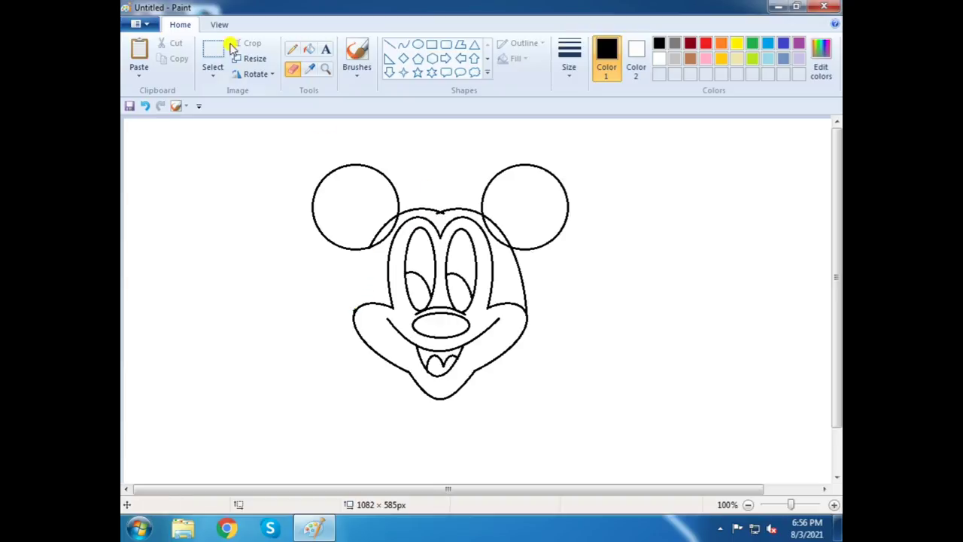
click(404, 44)
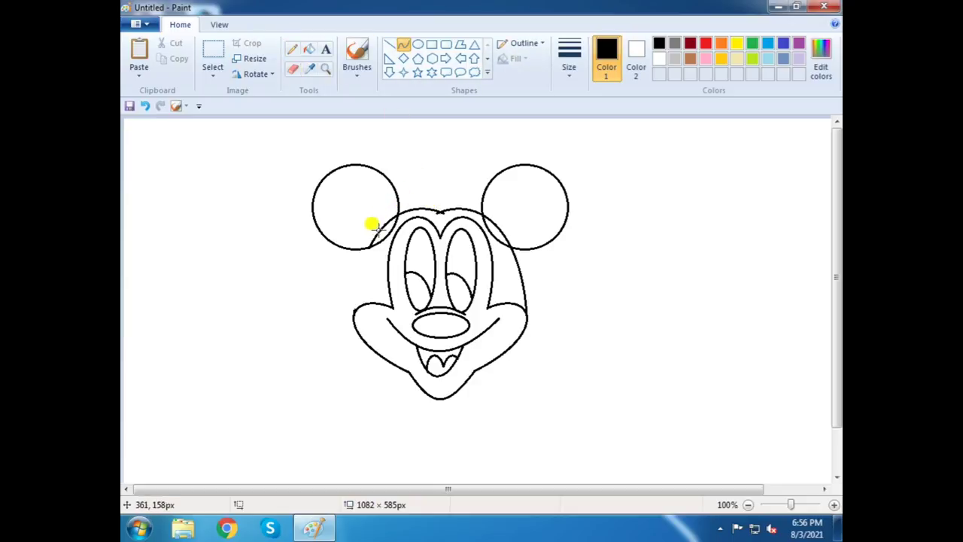
mouse_move(393, 205)
mouse_down()
mouse_move(357, 299)
mouse_move(367, 236)
mouse_move(347, 255)
mouse_move(345, 264)
mouse_move(360, 229)
mouse_move(399, 204)
mouse_move(391, 194)
mouse_up()
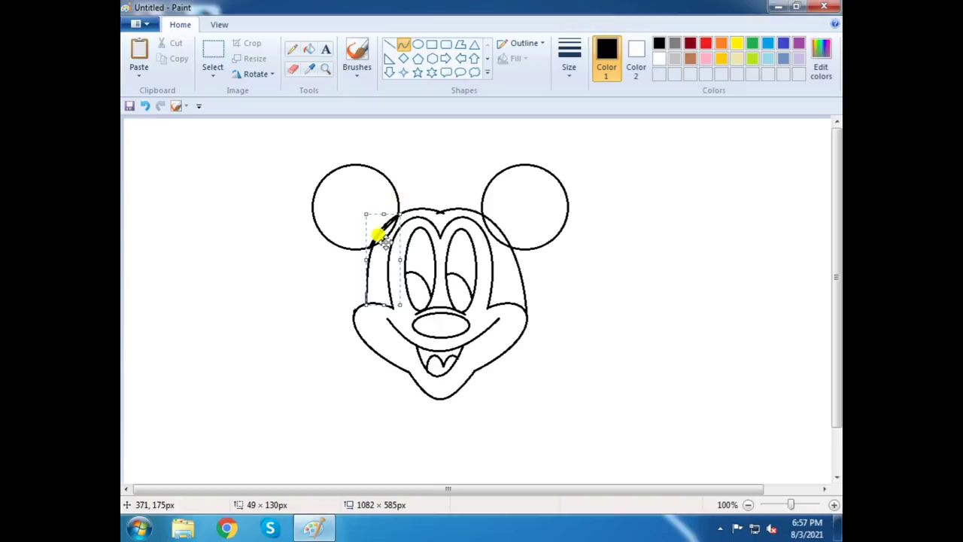
click(346, 301)
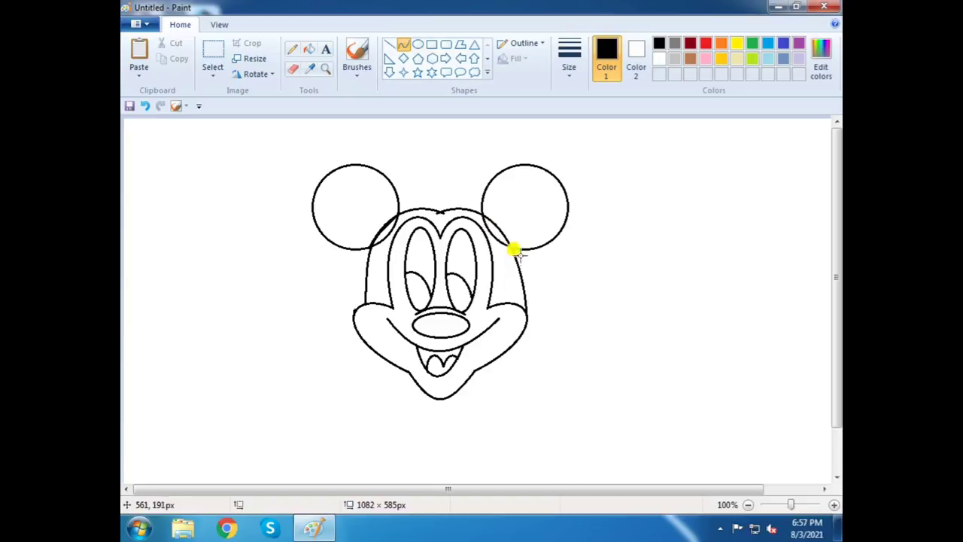
Erase the right head outline between ear and cheek and redraw it further inward as a curve about 35 × 113 px.
click(293, 69)
drag(511, 257, 523, 297)
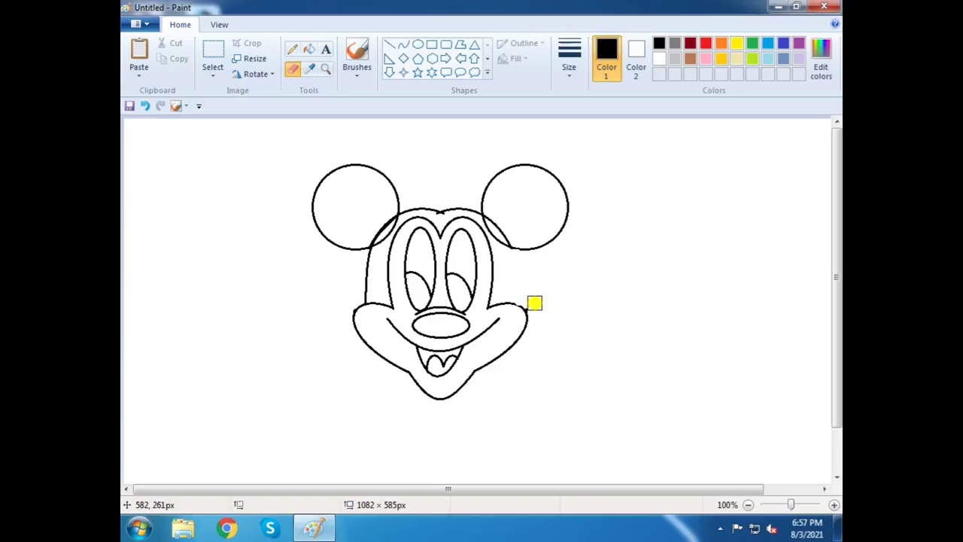
click(404, 45)
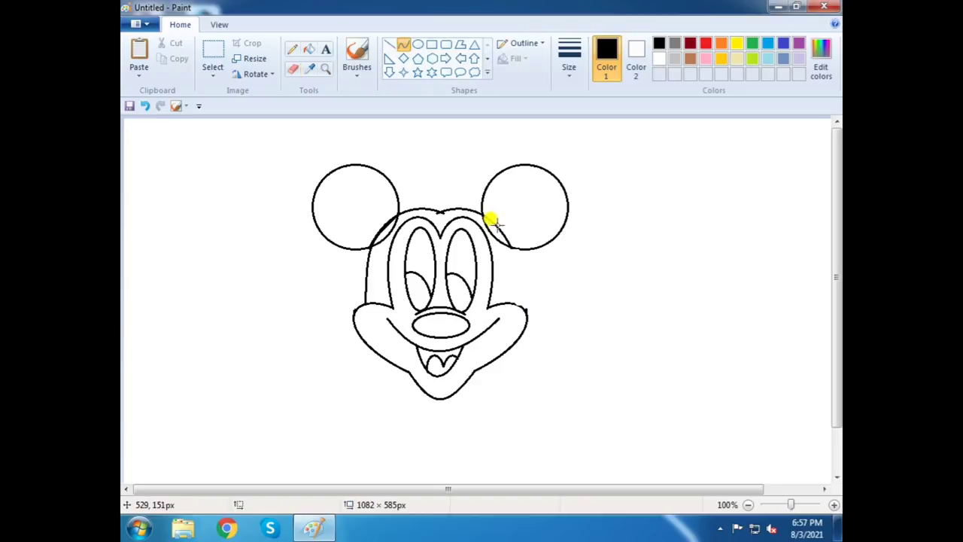
drag(496, 222, 517, 307)
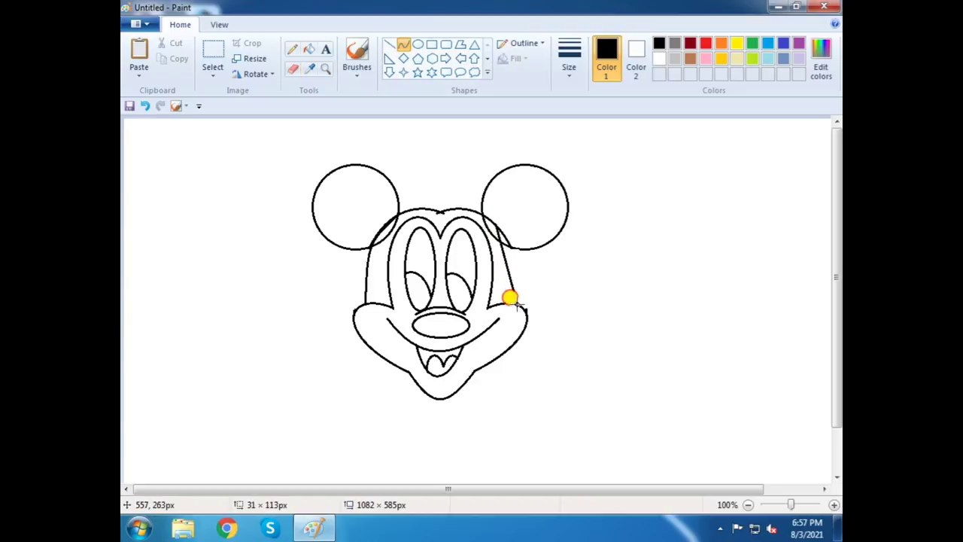
drag(508, 238, 519, 272)
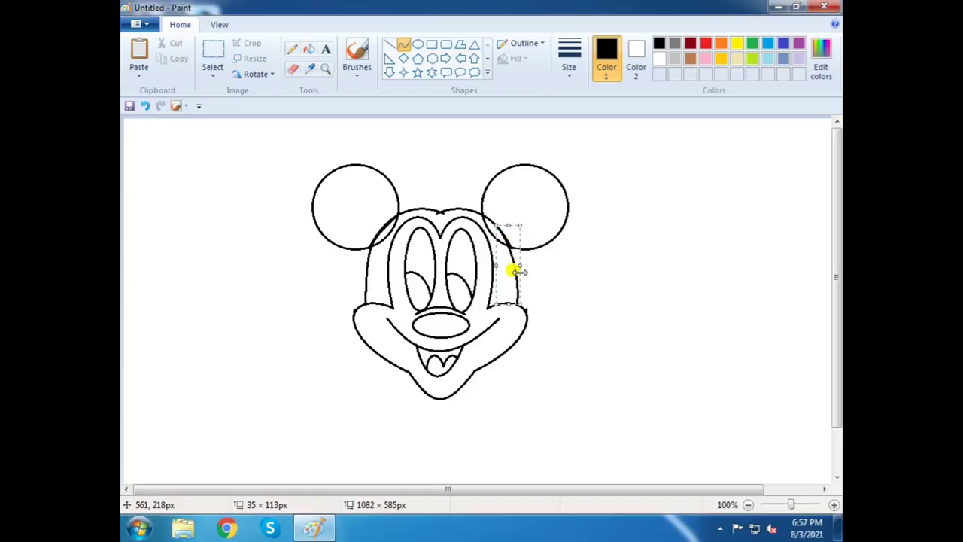
click(554, 311)
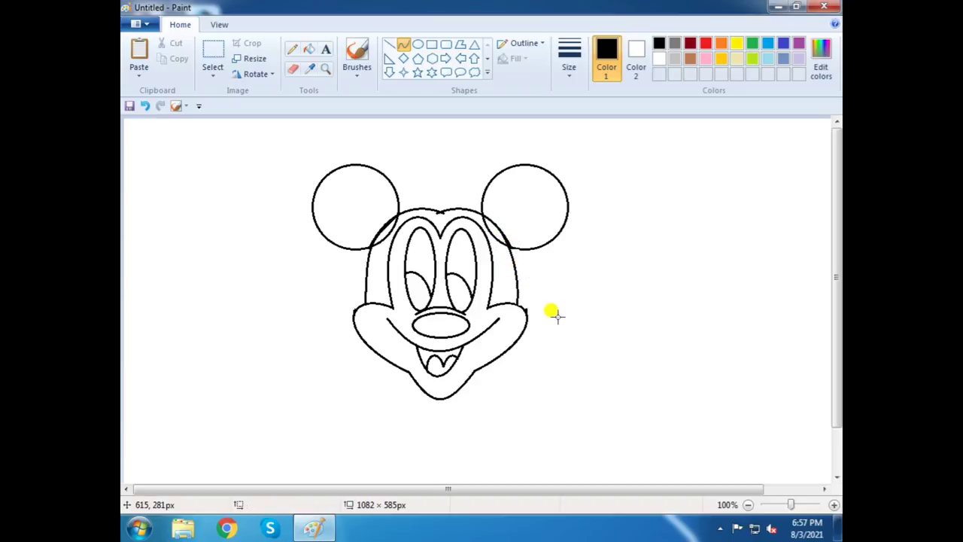
Erase the crossing lines at the top centre of the head and bridge the gap with a shallow curve about 55 × 6 px.
click(293, 68)
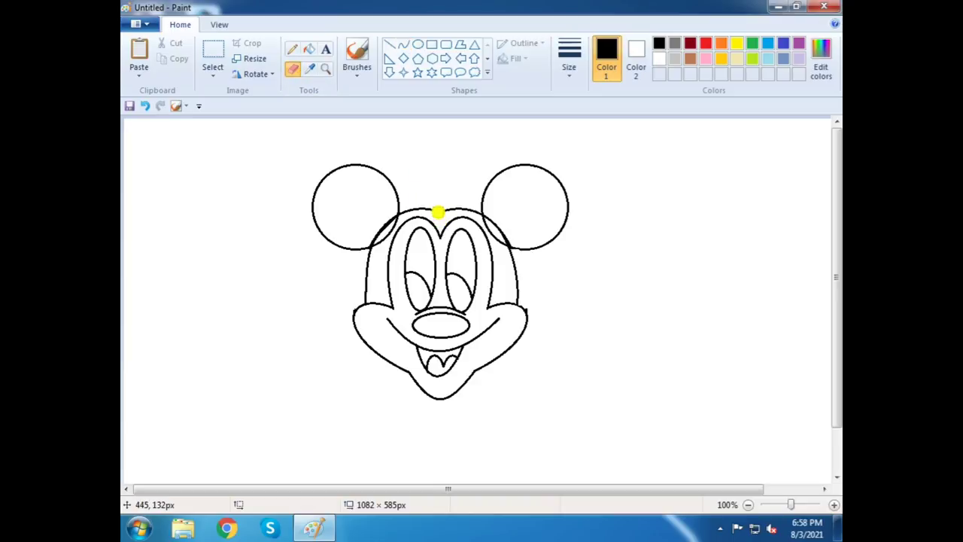
drag(442, 212, 442, 198)
click(403, 44)
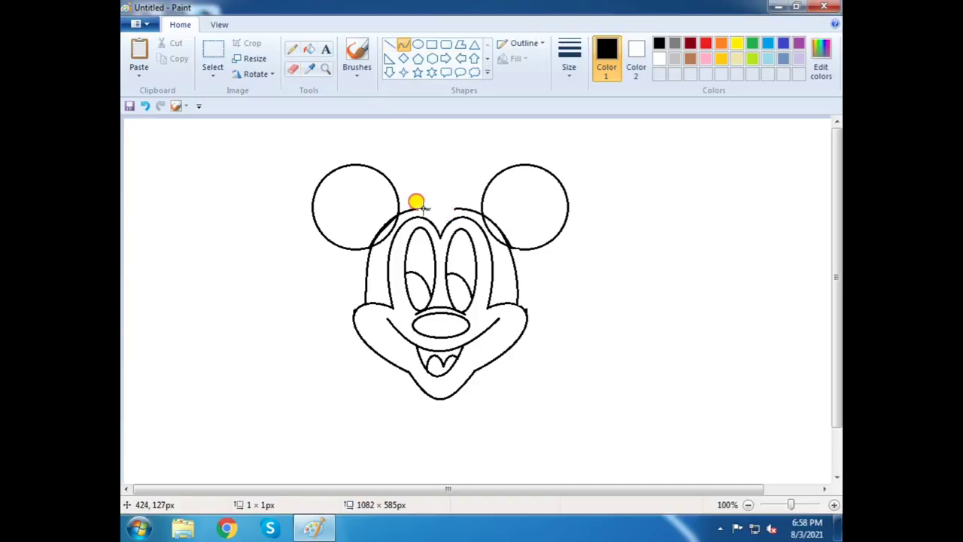
drag(416, 202, 441, 198)
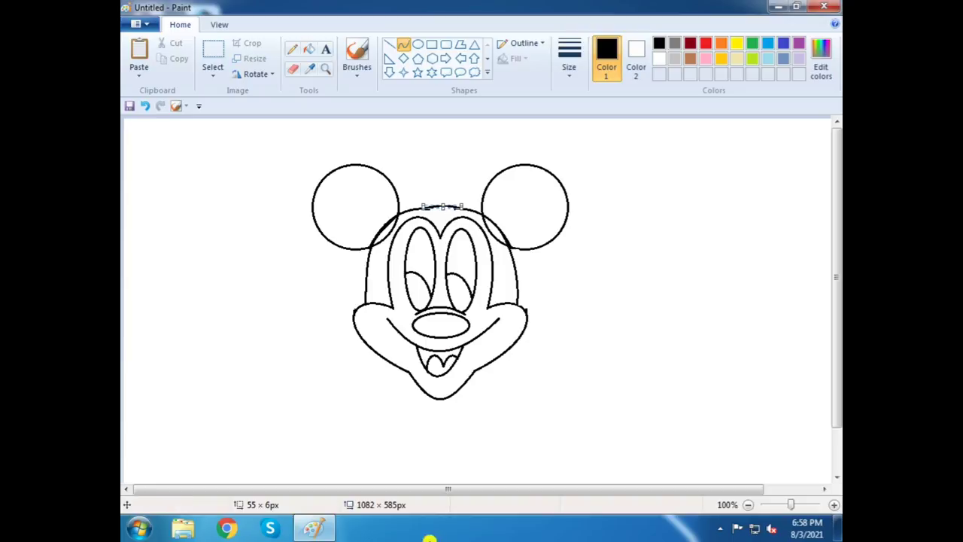
click(283, 319)
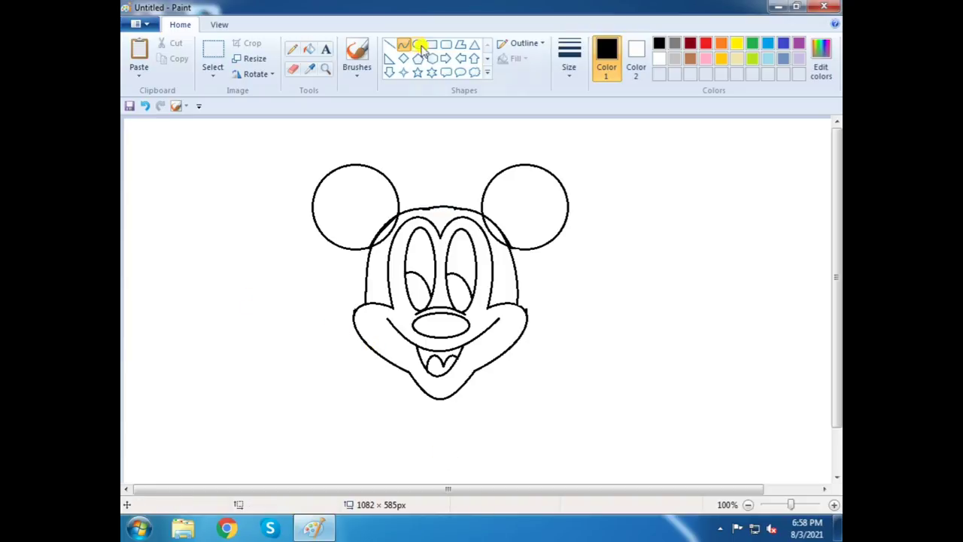
Fill the head area around the face and both ears with black, including the slivers where the ears overlap the head.
click(310, 49)
click(377, 263)
click(328, 193)
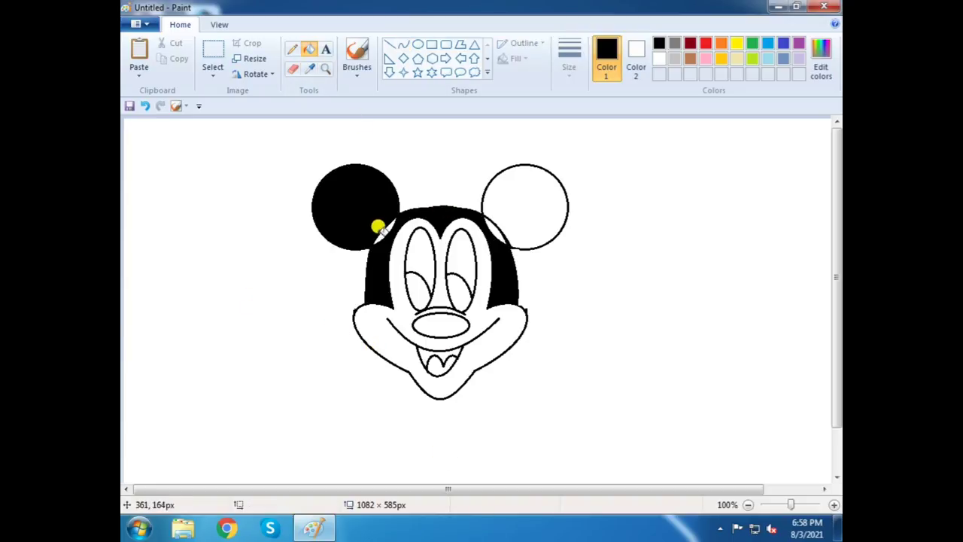
click(381, 228)
click(495, 226)
click(522, 212)
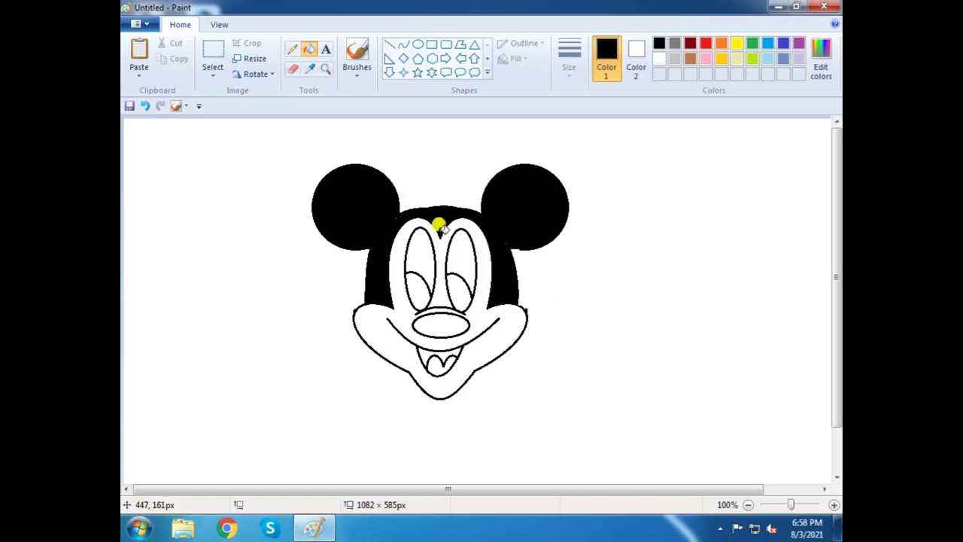
Fill the face with light yellow, and fill both pupils, the nose and the mouth around the tongue with black.
click(736, 58)
click(478, 309)
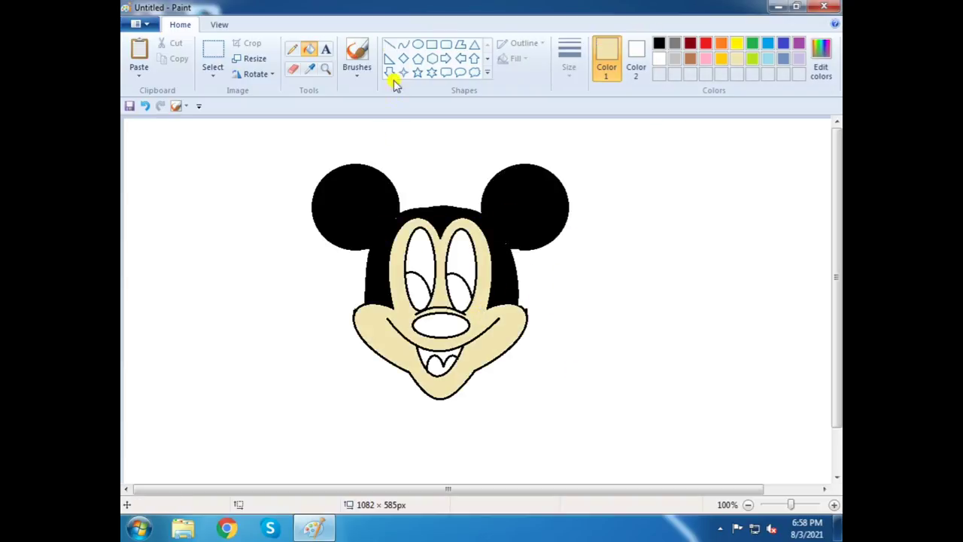
click(658, 42)
click(459, 290)
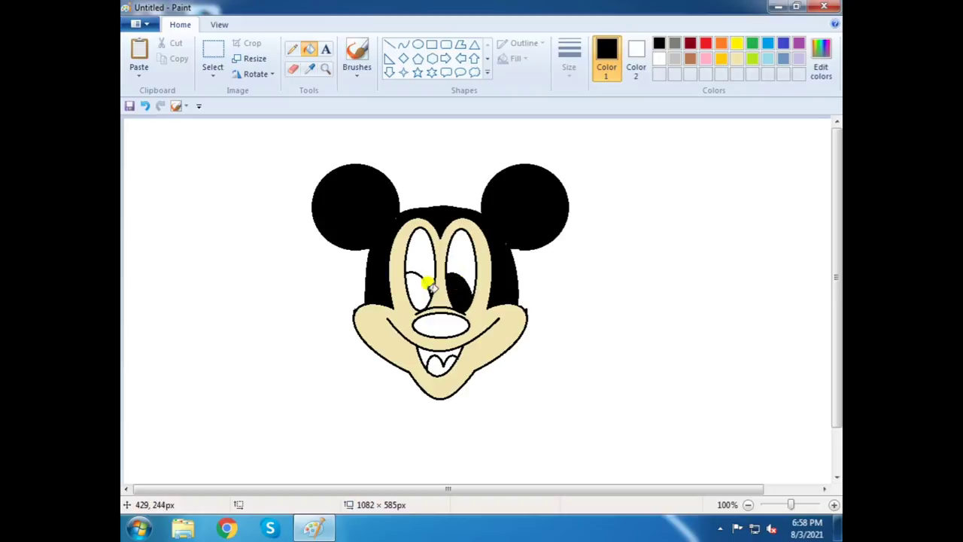
click(419, 284)
click(435, 324)
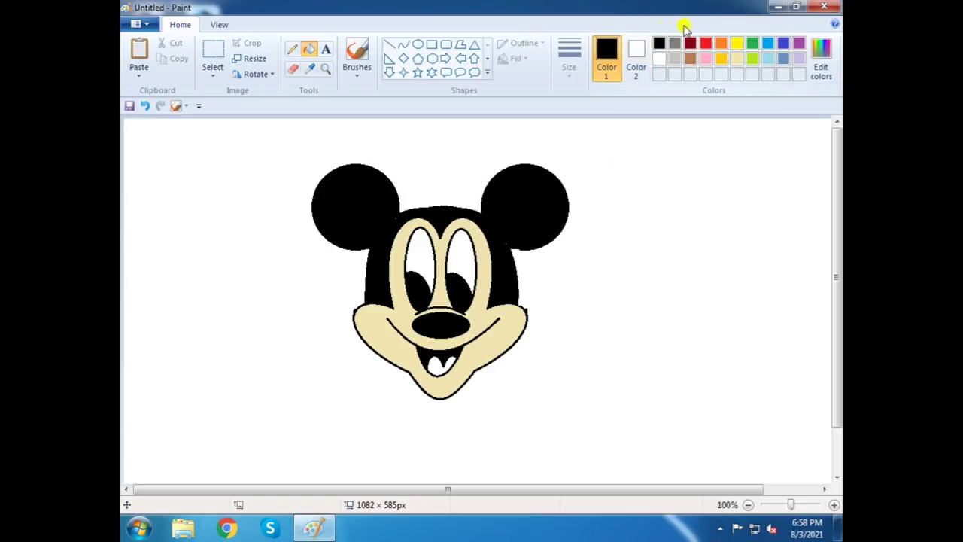
Fill the tongue with red and the canvas background with yellow.
click(706, 42)
click(440, 364)
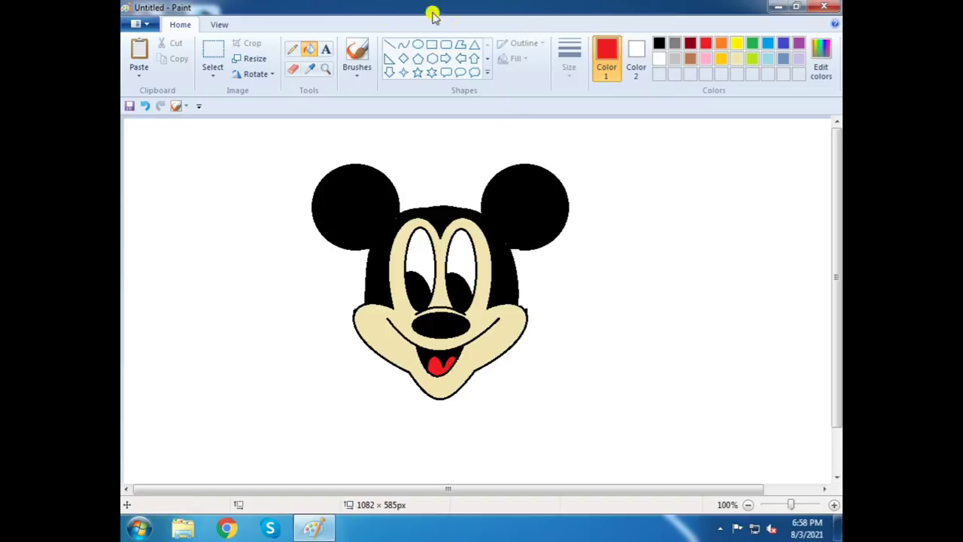
click(737, 45)
click(709, 275)
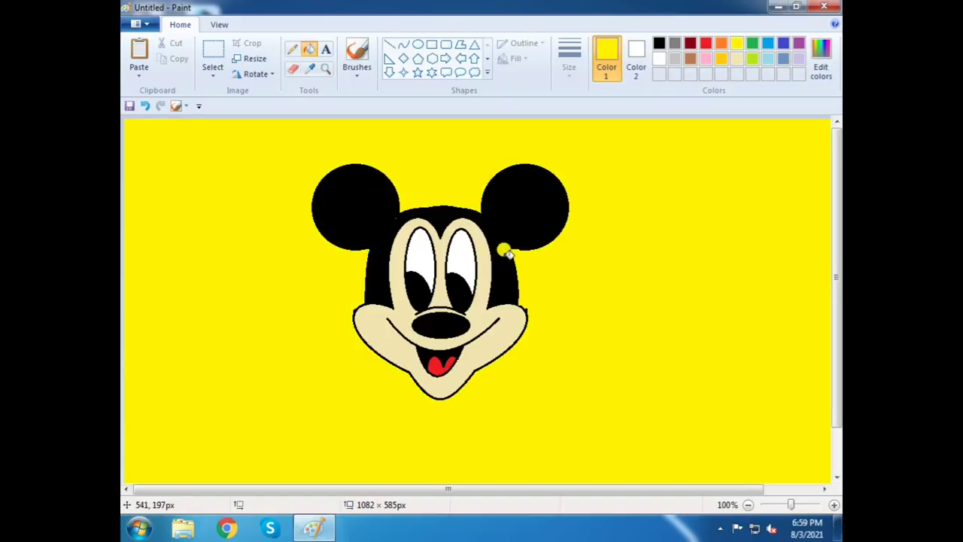
Fill the stray white pixel inside the head, where it meets the ear on the right of the drawing, with black.
click(325, 68)
click(497, 246)
click(497, 246)
click(494, 295)
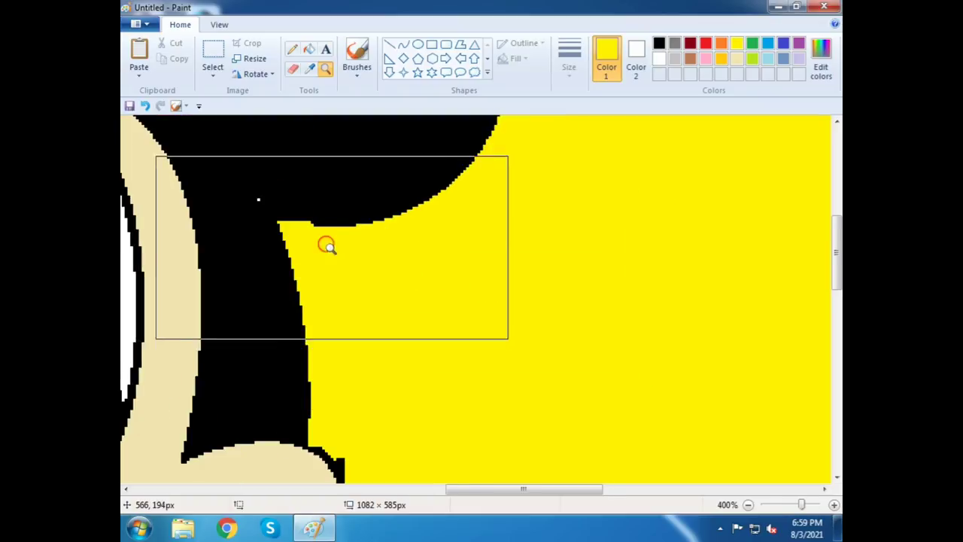
click(327, 243)
click(273, 211)
click(309, 49)
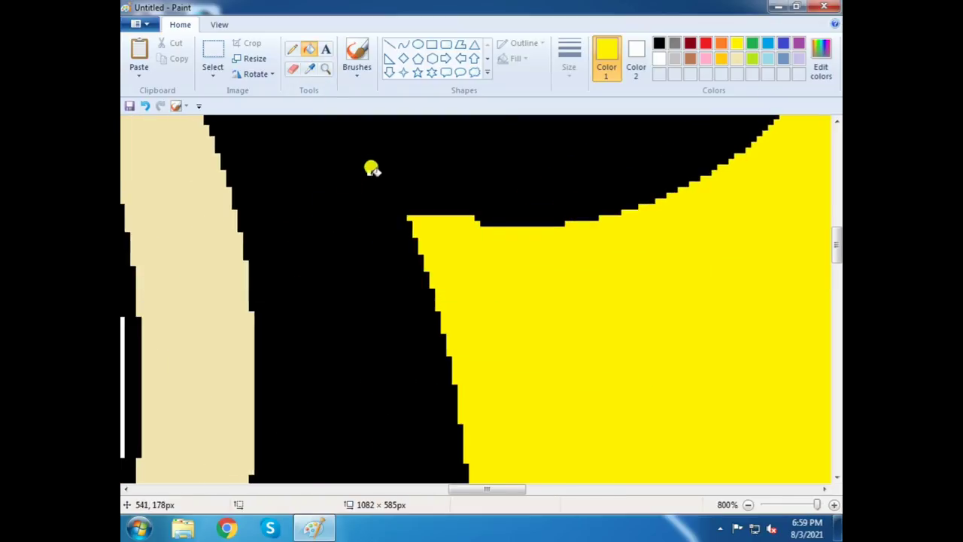
click(660, 43)
click(370, 172)
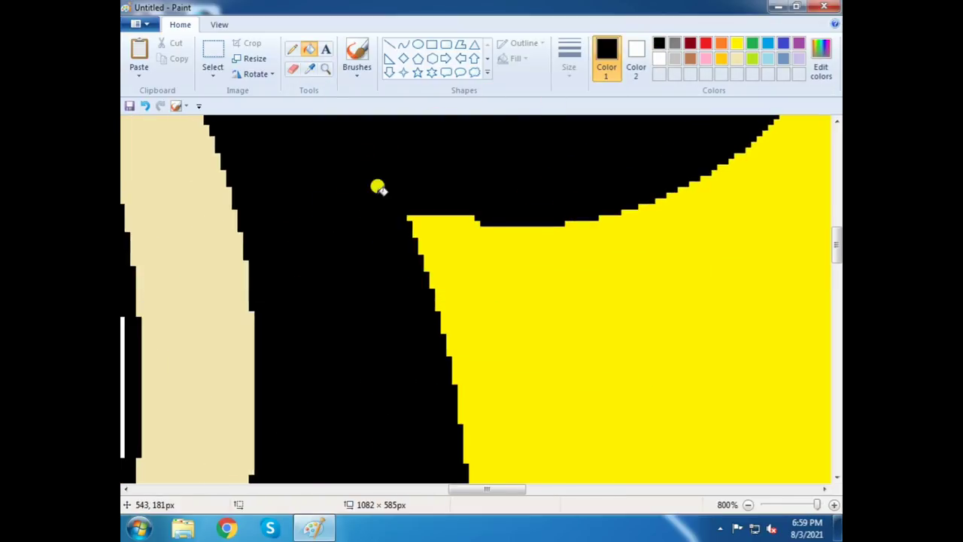
Fill the remaining white pixel where the left ear meets the head with black.
drag(498, 490, 376, 495)
drag(837, 248, 837, 212)
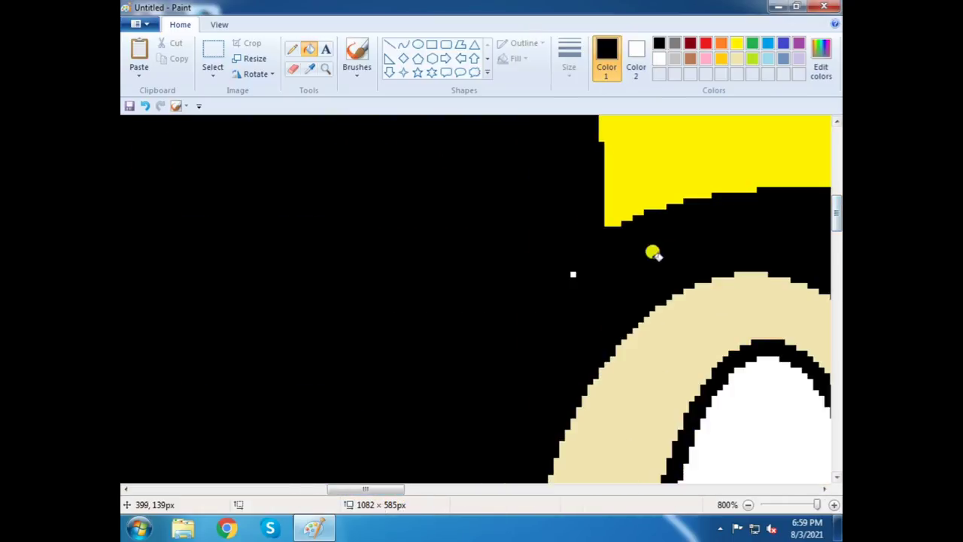
click(574, 273)
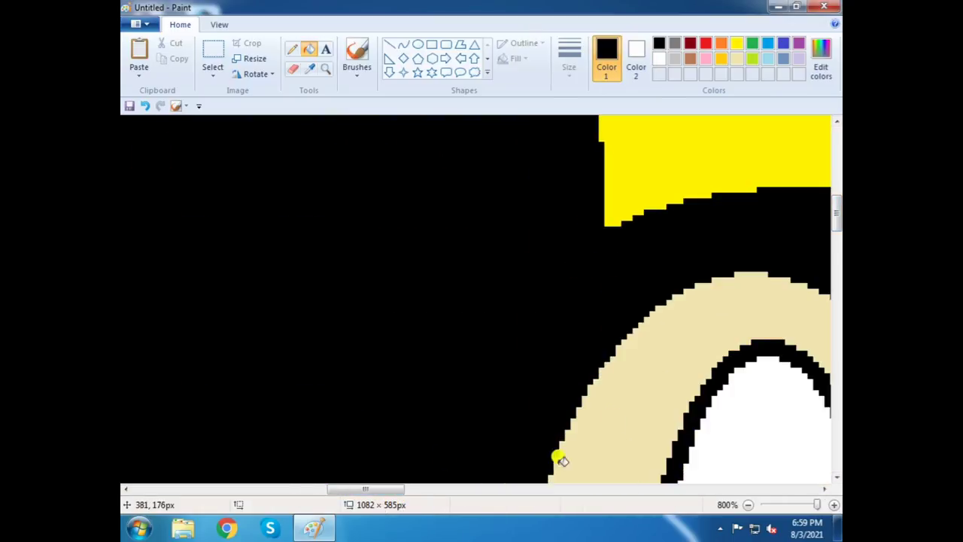
Ready the Eraser with yellow as Color 2 at 100% zoom, matching the canvas background.
click(748, 504)
click(748, 504)
click(748, 505)
click(748, 504)
click(746, 506)
click(746, 506)
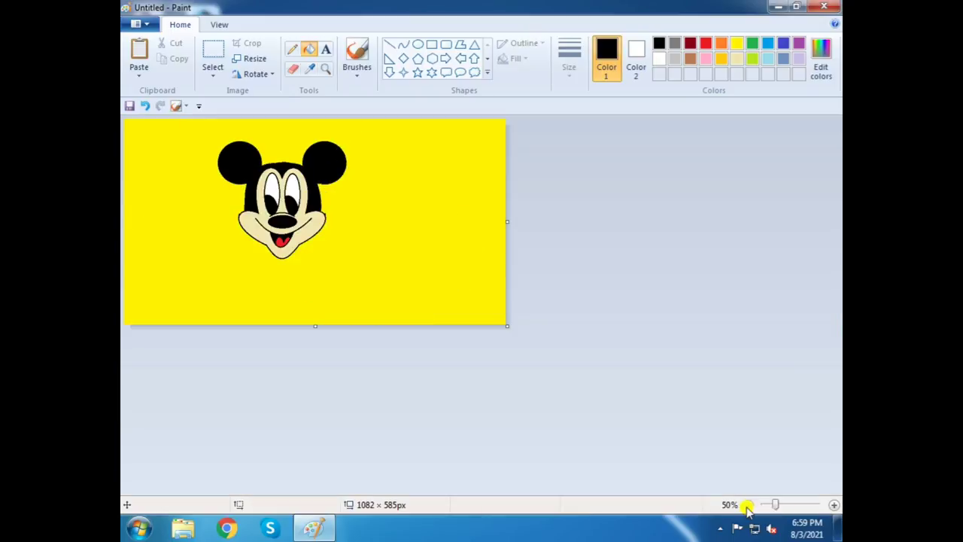
click(833, 504)
click(292, 68)
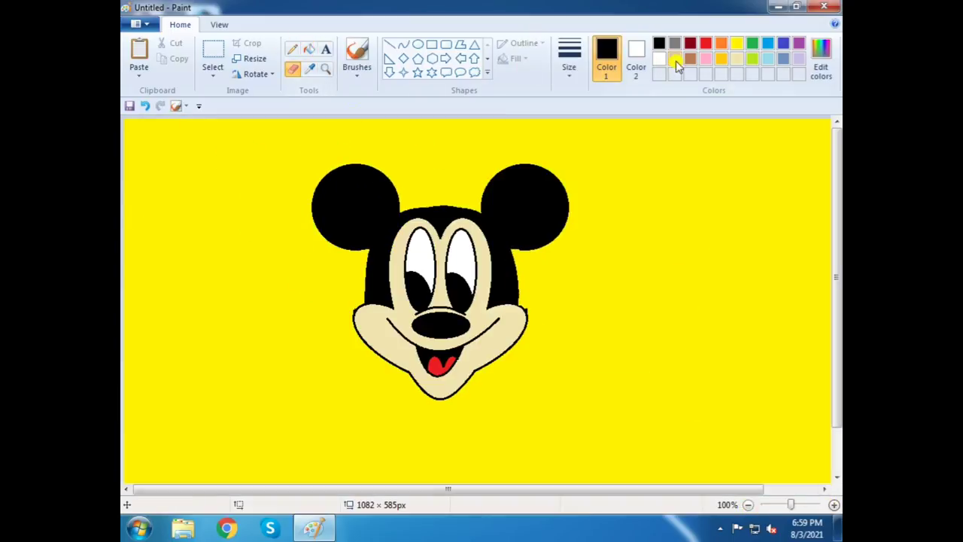
click(636, 56)
click(737, 42)
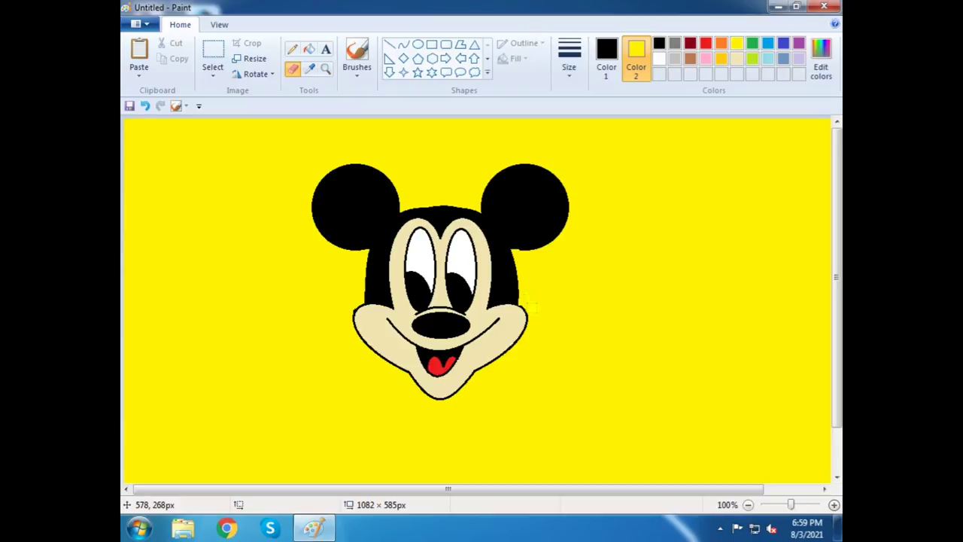